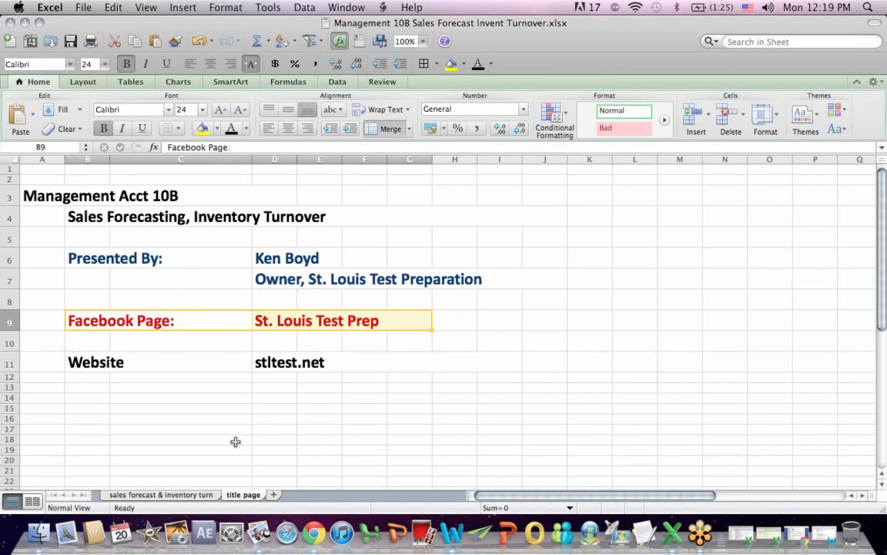
- Open the sales forecast & inventory turn sheet and look over its title and the sales, per-unit and expense assumptions
{"action": "left_click", "coordinate": [177, 496]}
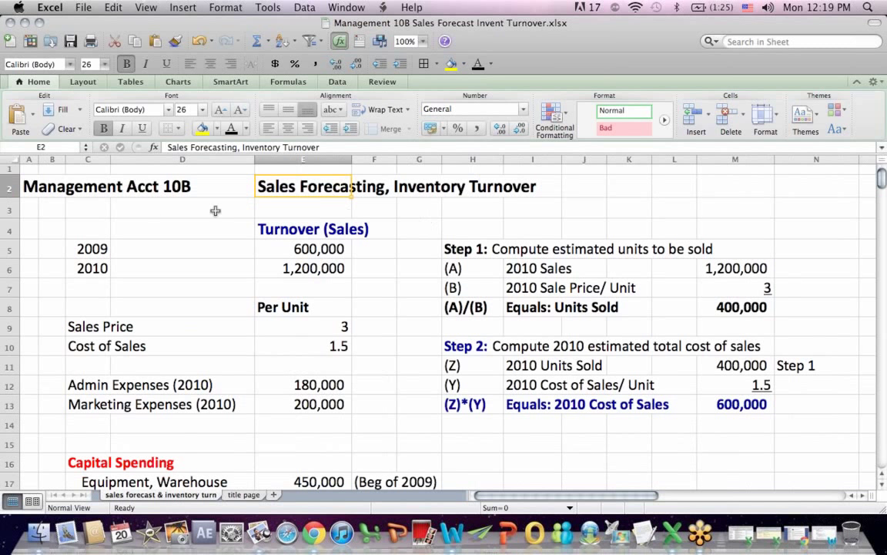
{"action": "left_click_drag", "start_coordinate": [36, 187], "coordinate": [359, 189]}
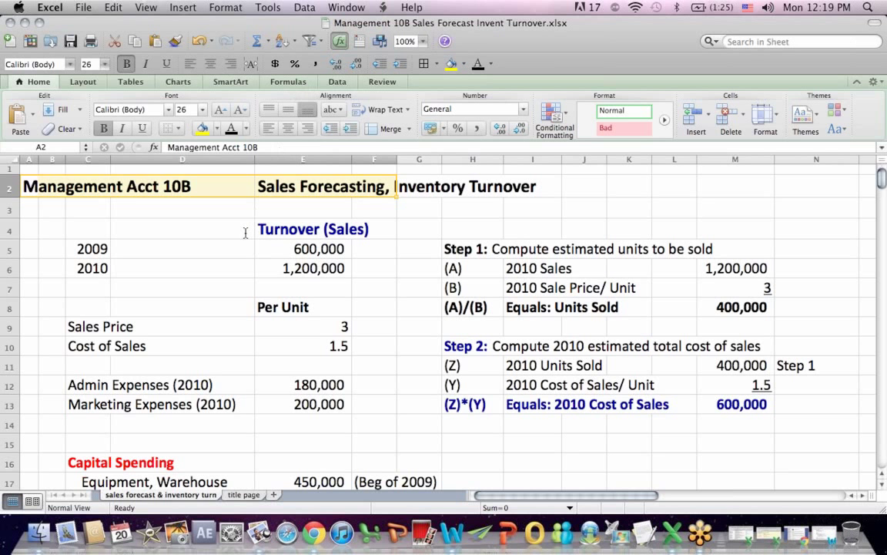
{"action": "left_click_drag", "start_coordinate": [81, 229], "coordinate": [347, 416]}
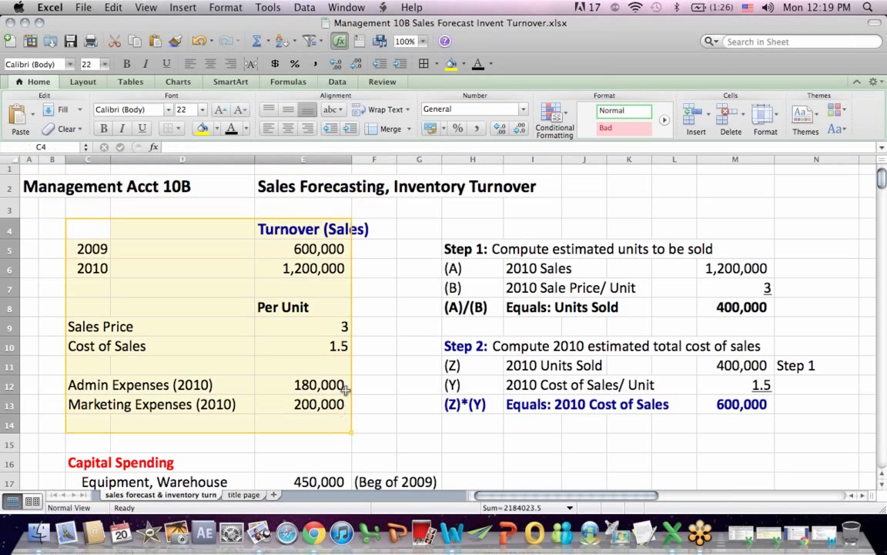
{"action": "left_click", "coordinate": [372, 283]}
- Remove the word Turnover from the heading in cell E4 so that it reads "(Sales)"
{"action": "left_click", "coordinate": [280, 228]}
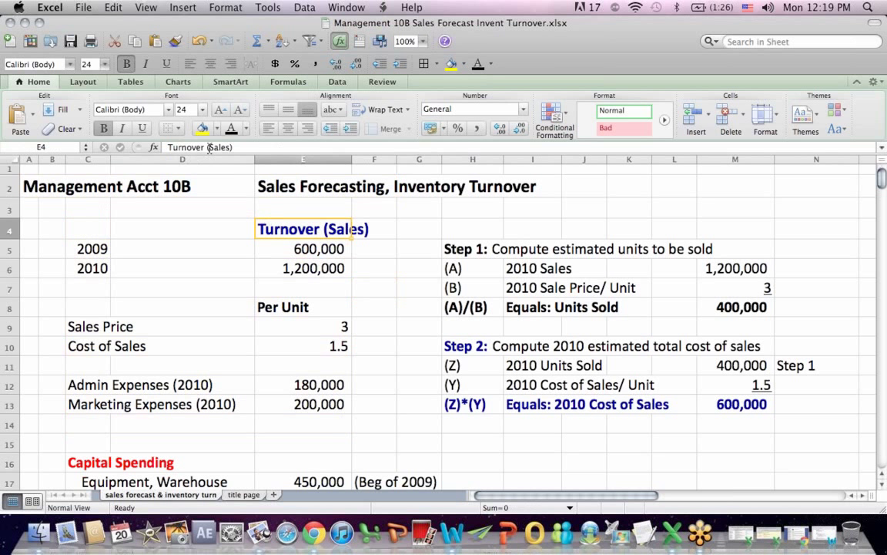
{"action": "left_click_drag", "start_coordinate": [208, 148], "coordinate": [123, 148]}
{"action": "key", "text": "Delete"}
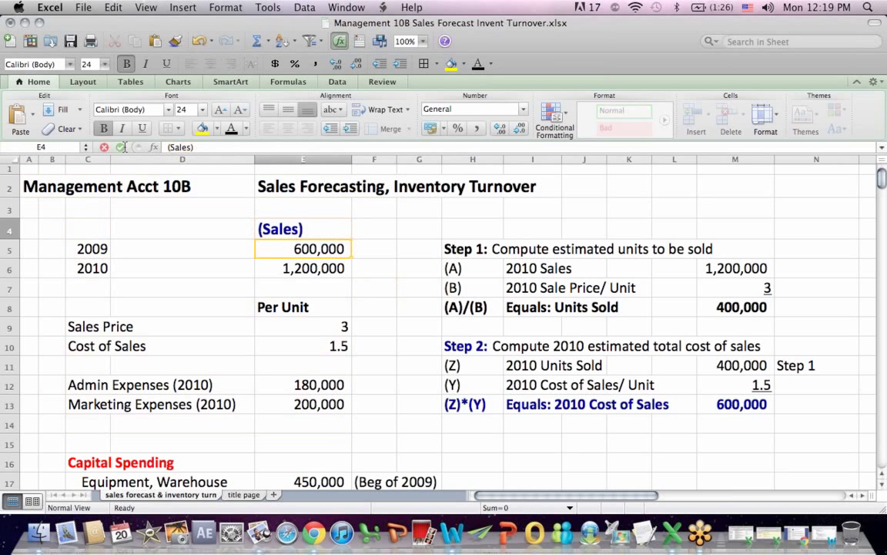
{"action": "key", "text": "Return"}
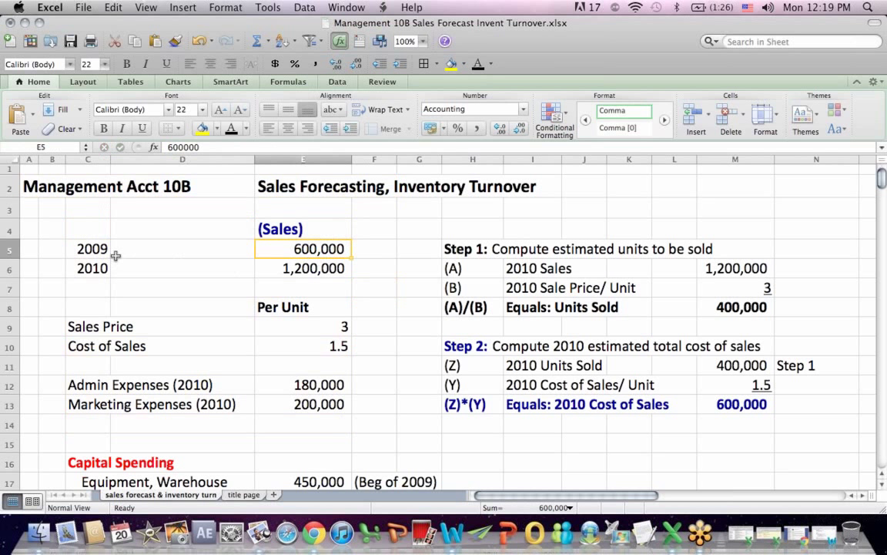
- Examine the 2009 and 2010 sales amounts and the per-unit sales price and cost of sales
{"action": "left_click", "coordinate": [90, 247]}
{"action": "left_click", "coordinate": [302, 266]}
{"action": "left_click", "coordinate": [74, 267]}
{"action": "left_click_drag", "start_coordinate": [73, 325], "coordinate": [357, 339]}
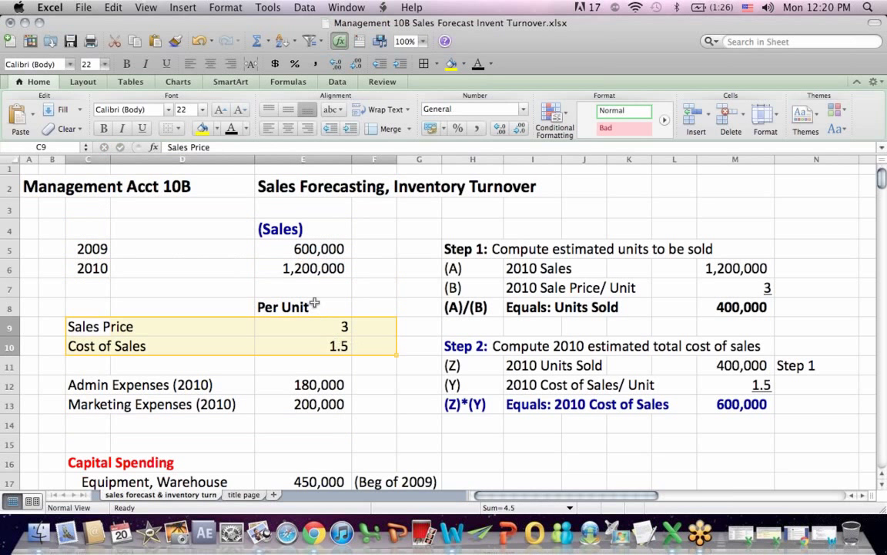
{"action": "left_click_drag", "start_coordinate": [313, 304], "coordinate": [316, 357]}
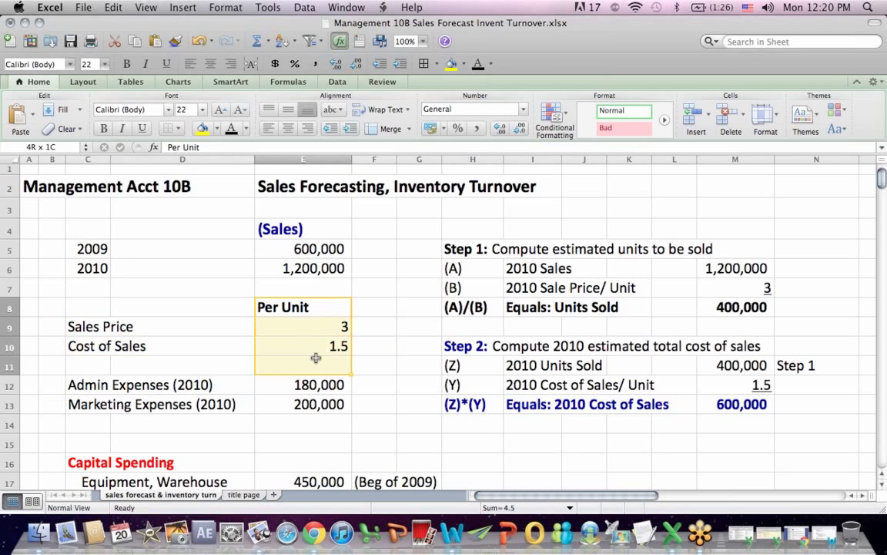
{"action": "left_click", "coordinate": [94, 344]}
{"action": "left_click", "coordinate": [286, 342]}
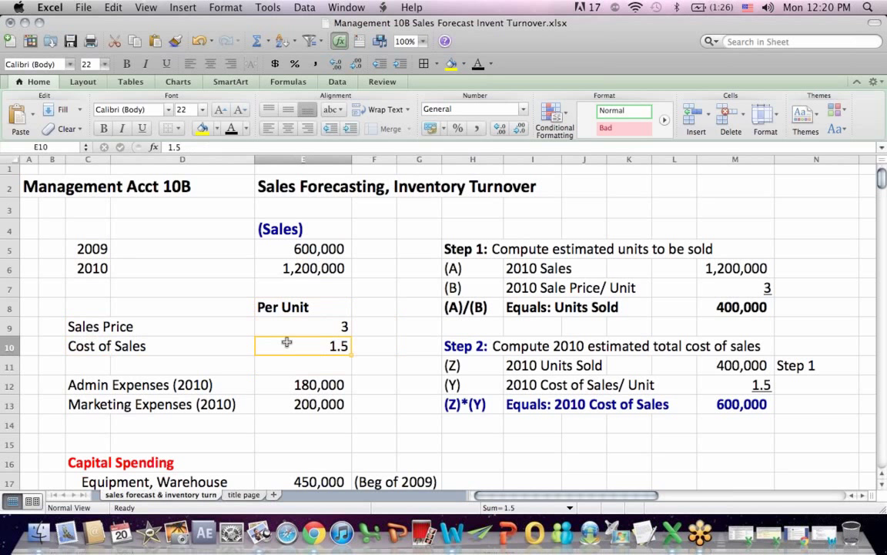
- Examine the 2010 admin and marketing expenses and the Step 1 heading on computing estimated units to be sold
{"action": "left_click", "coordinate": [74, 381]}
{"action": "left_click_drag", "start_coordinate": [74, 382], "coordinate": [289, 395]}
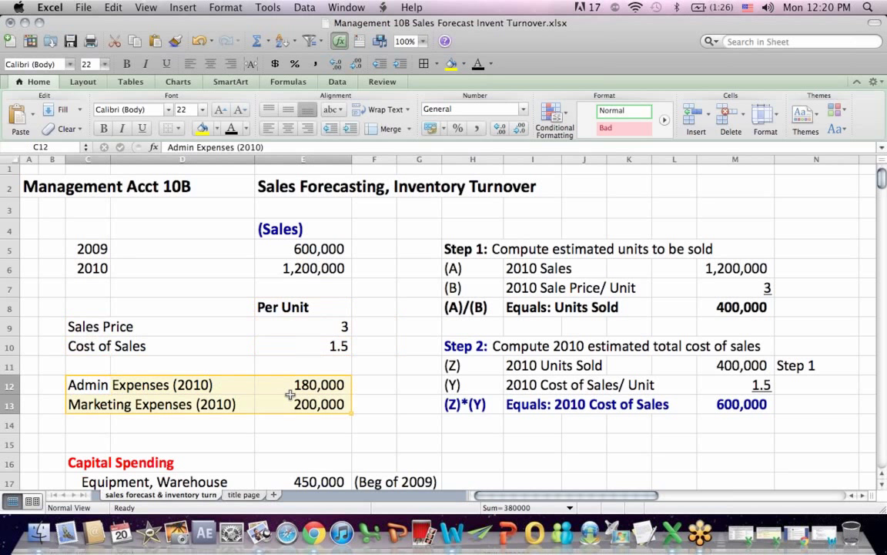
{"action": "left_click", "coordinate": [70, 384]}
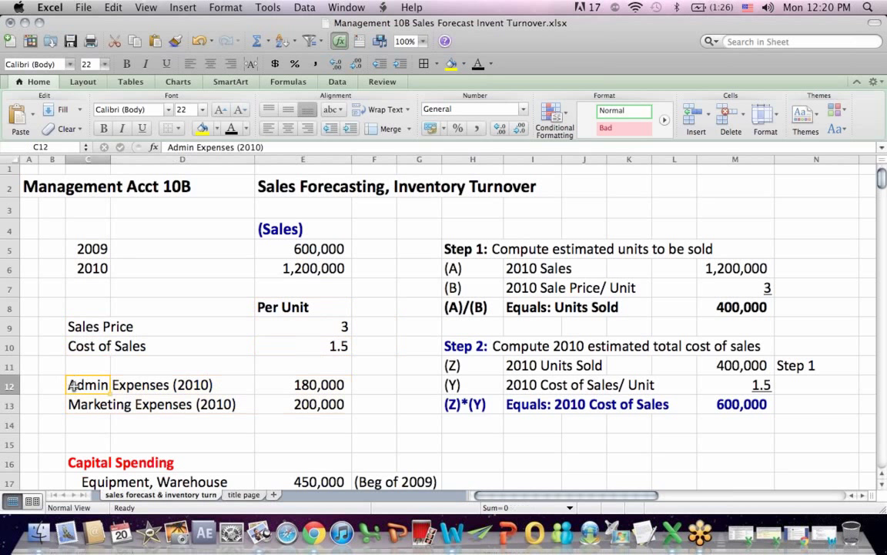
{"action": "left_click", "coordinate": [270, 389]}
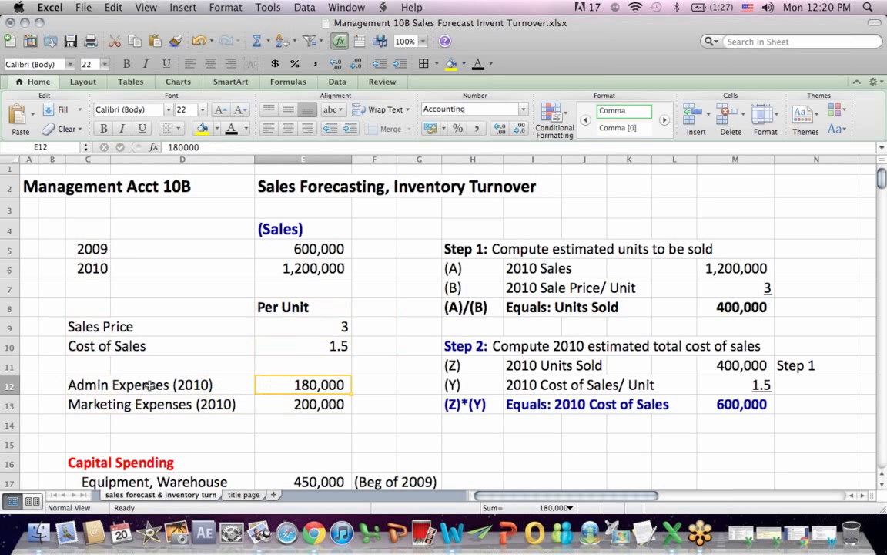
{"action": "left_click", "coordinate": [92, 399]}
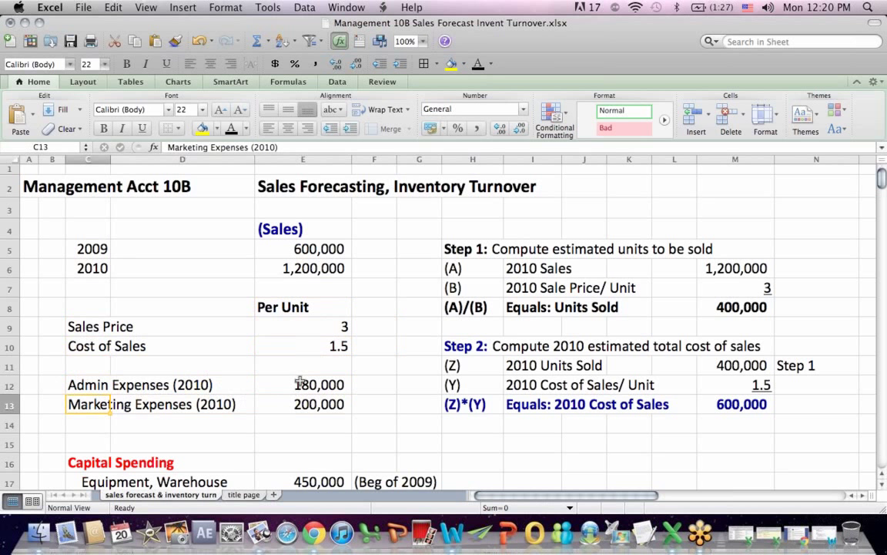
{"action": "left_click_drag", "start_coordinate": [301, 383], "coordinate": [301, 401]}
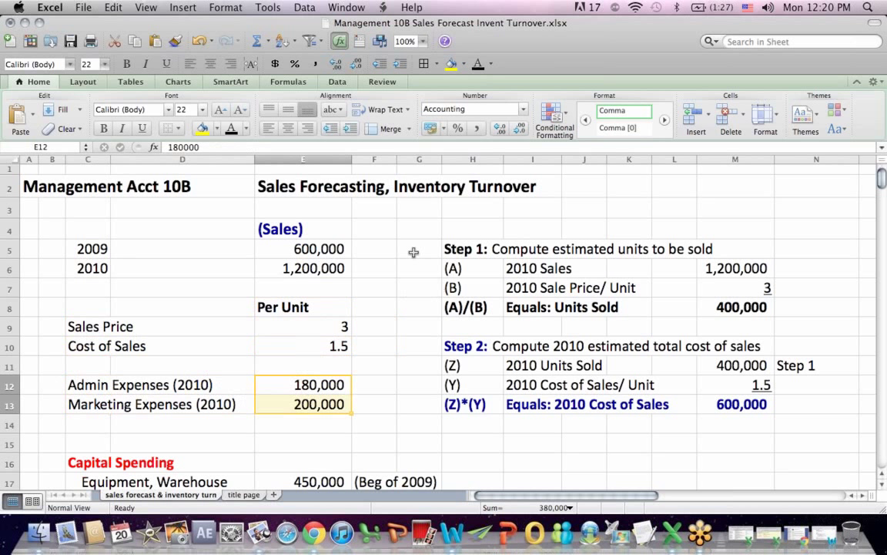
{"action": "left_click", "coordinate": [616, 215]}
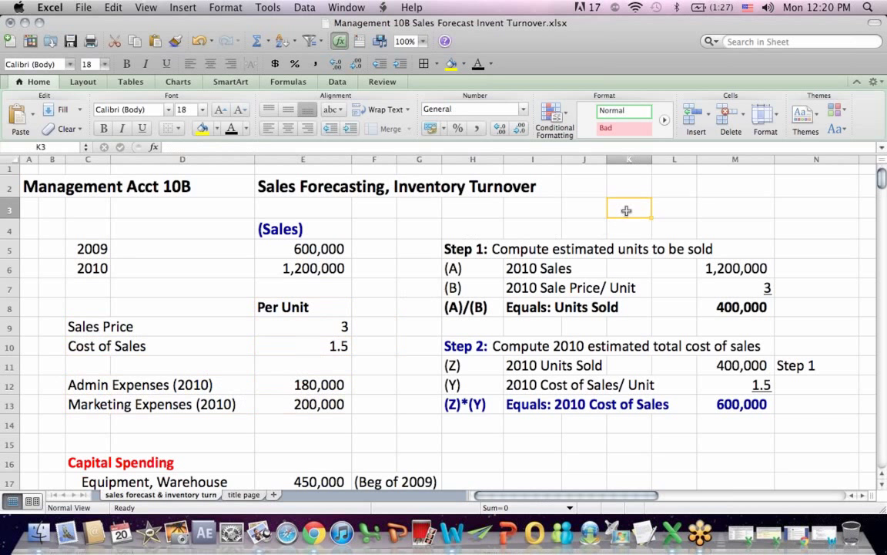
{"action": "scroll", "coordinate": [884, 179], "scroll_direction": "down", "scroll_amount": 2}
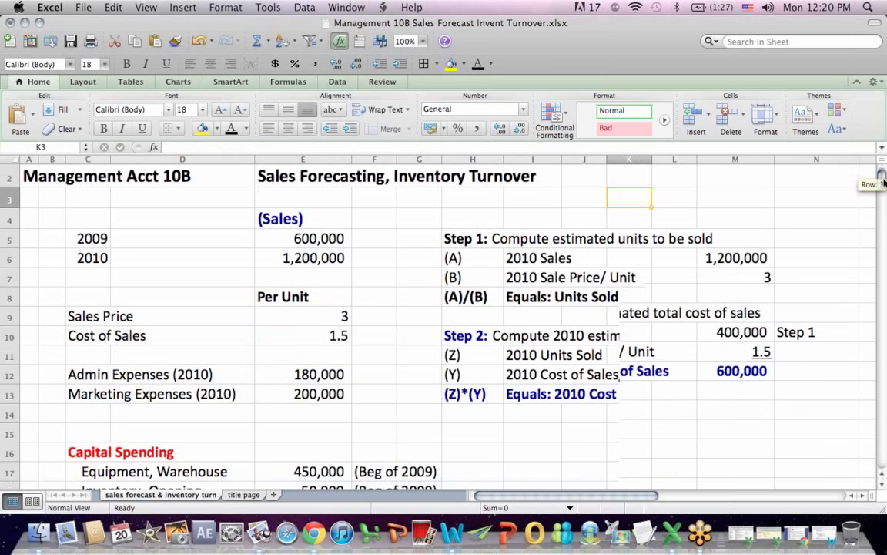
{"action": "left_click_drag", "start_coordinate": [509, 216], "coordinate": [703, 211]}
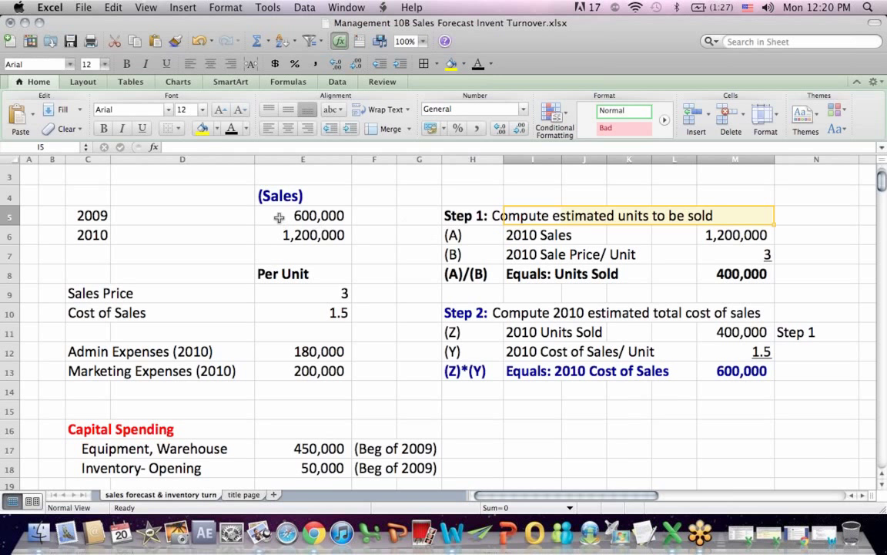
- Extend the heading in cell E4 to "(Sales in Dollars)" and save the workbook
{"action": "left_click", "coordinate": [301, 196]}
{"action": "left_click", "coordinate": [190, 149]}
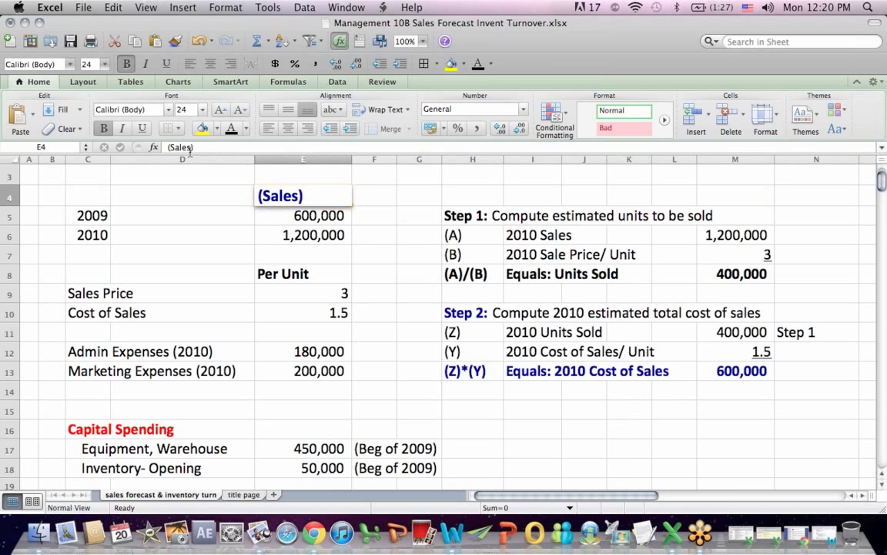
{"action": "type", "text": "in Dollars"}
{"action": "key", "text": "Return"}
{"action": "key", "text": "super+s"}
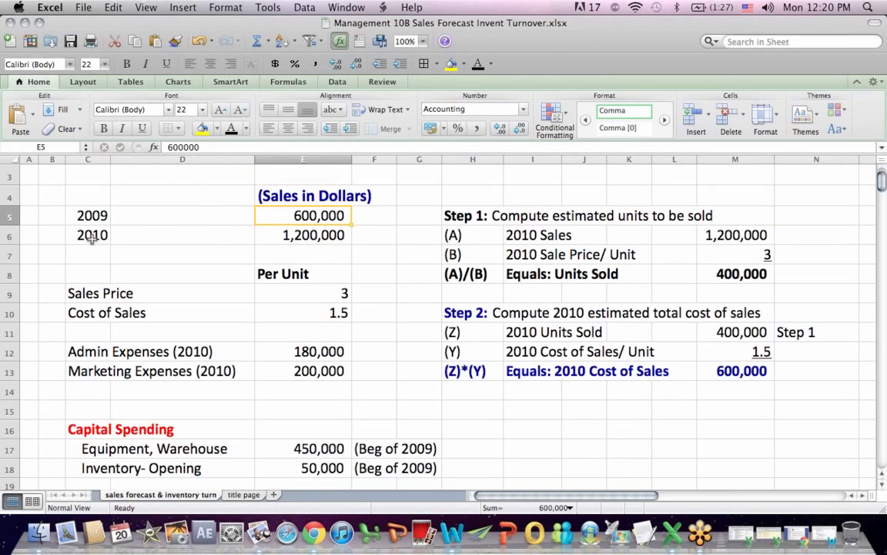
- Trace Step 1 from the 2010 sales and the sales price per unit to the units sold formula in M8
{"action": "left_click_drag", "start_coordinate": [90, 235], "coordinate": [320, 235]}
{"action": "left_click_drag", "start_coordinate": [530, 235], "coordinate": [762, 234]}
{"action": "left_click_drag", "start_coordinate": [311, 294], "coordinate": [94, 293]}
{"action": "left_click_drag", "start_coordinate": [533, 254], "coordinate": [684, 254]}
{"action": "left_click", "coordinate": [743, 270]}
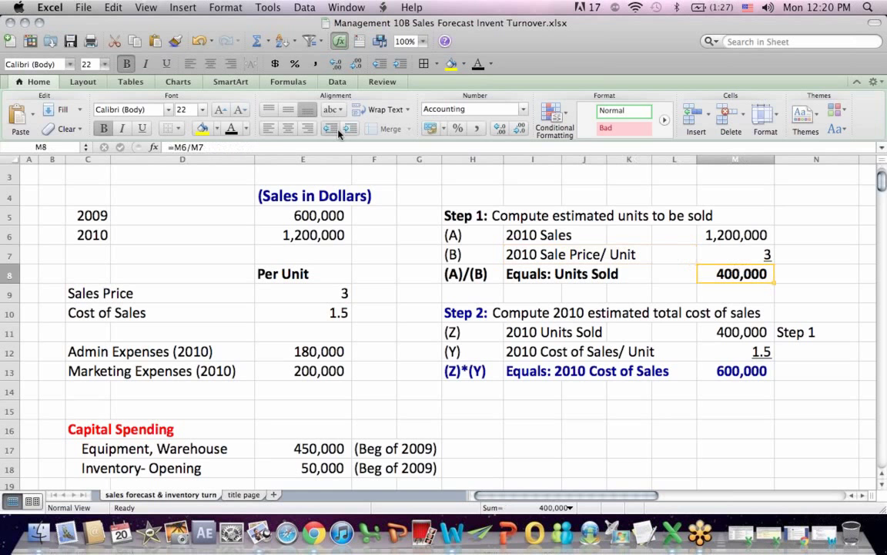
{"action": "left_click", "coordinate": [187, 146]}
{"action": "key", "text": "Return"}
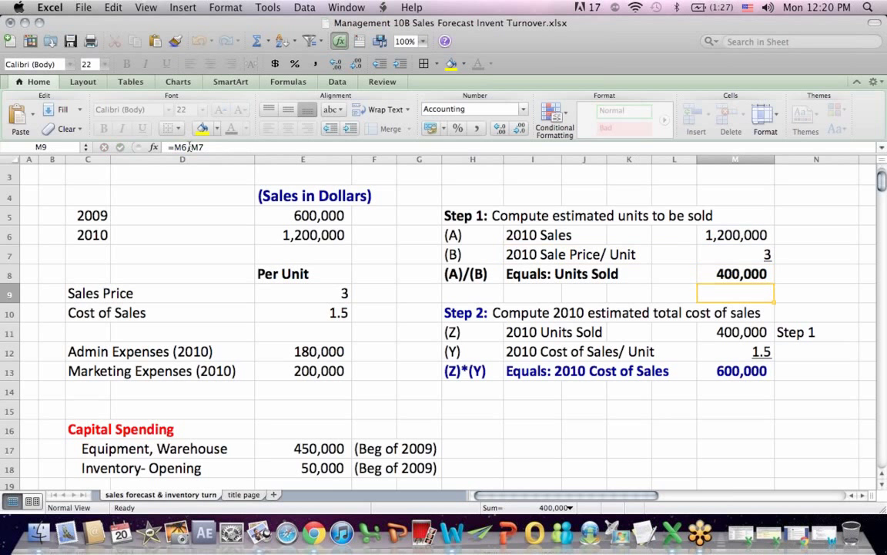
{"action": "key", "text": "Up"}
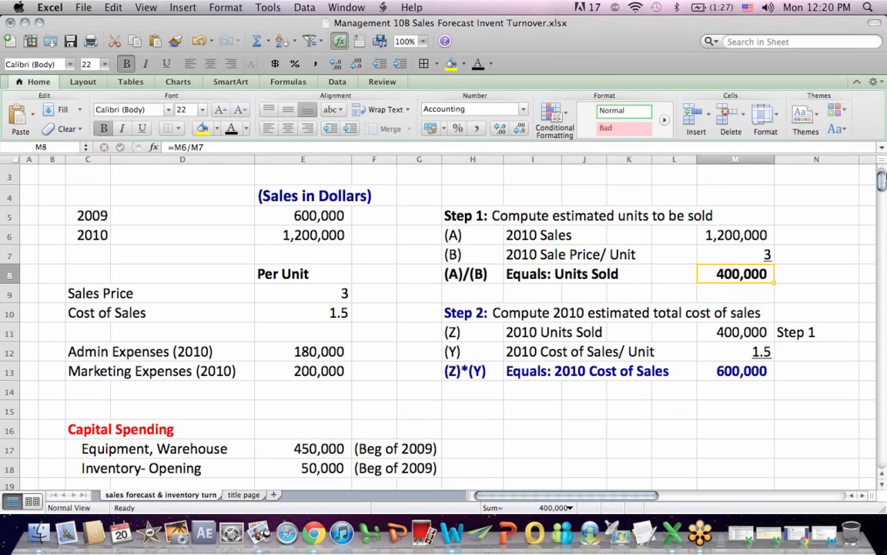
- Inspect the Step 2 formulas in M11, M12 and M13 for units sold, cost of sales per unit and 2010 cost of sales
{"action": "left_click_drag", "start_coordinate": [883, 179], "coordinate": [883, 185]}
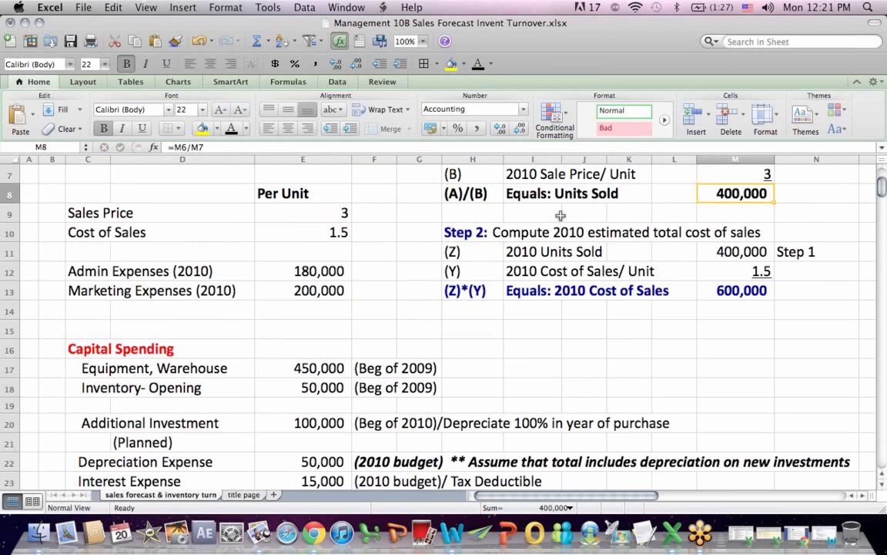
{"action": "left_click", "coordinate": [448, 229]}
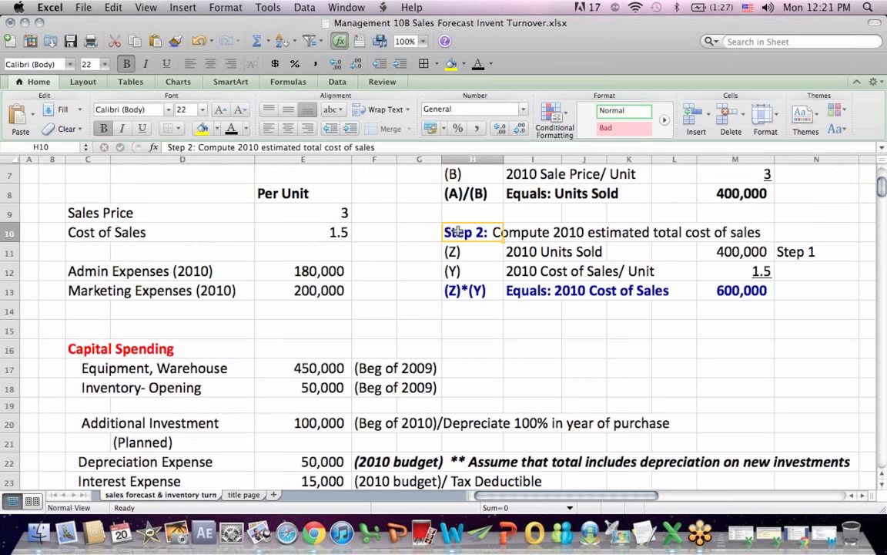
{"action": "left_click_drag", "start_coordinate": [510, 247], "coordinate": [848, 251]}
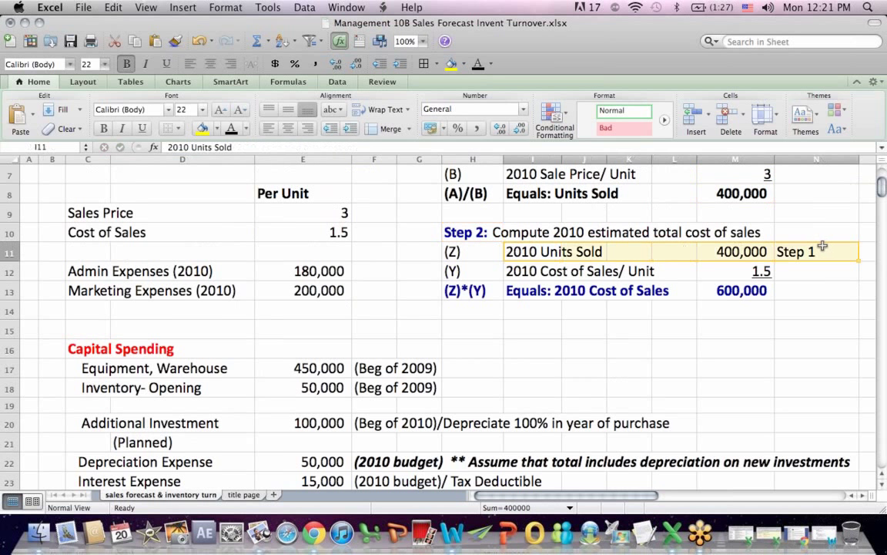
{"action": "left_click", "coordinate": [767, 246]}
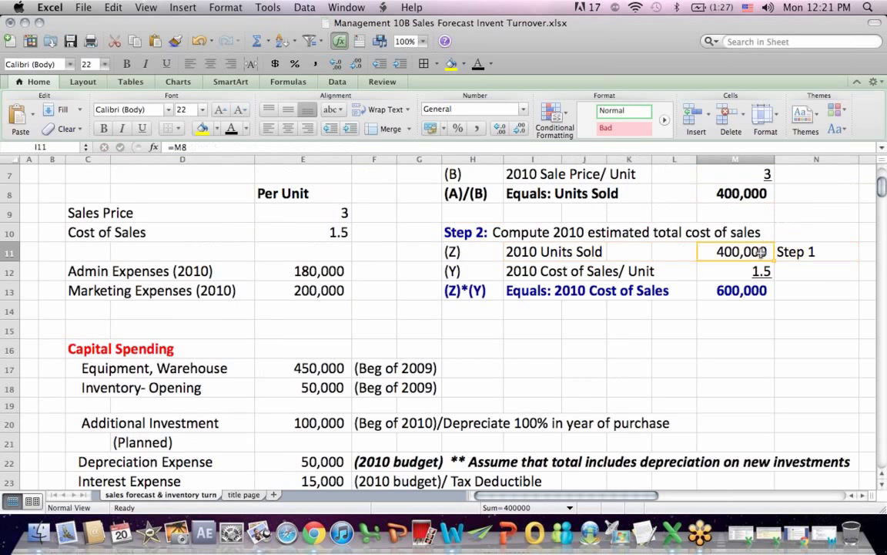
{"action": "left_click", "coordinate": [178, 149]}
{"action": "key", "text": "Return"}
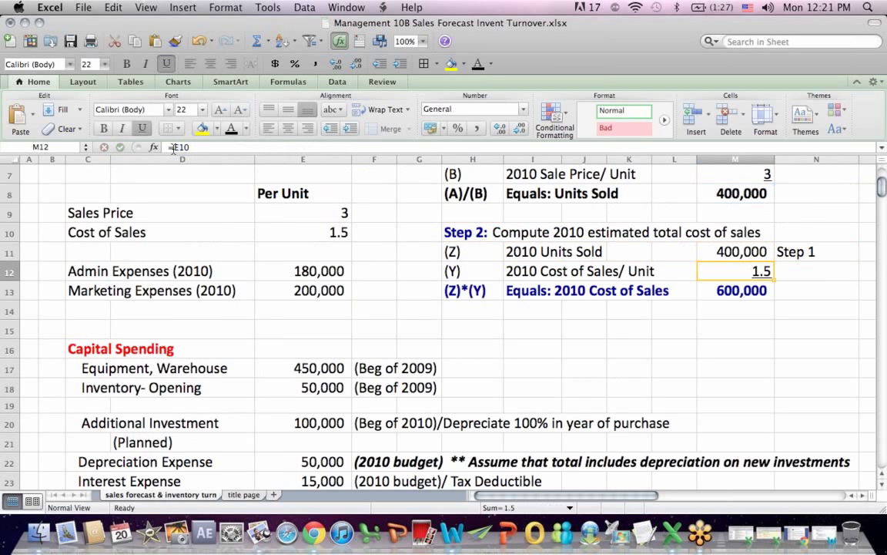
{"action": "left_click", "coordinate": [173, 150]}
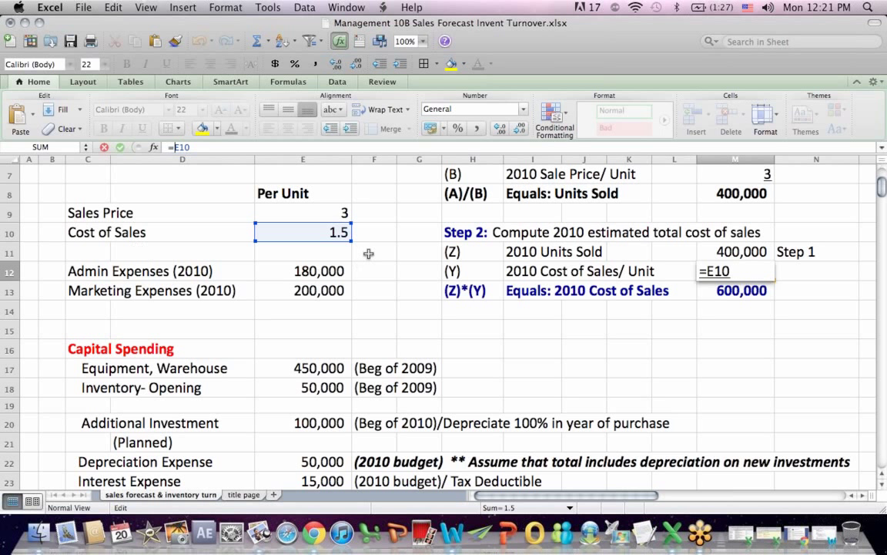
{"action": "key", "text": "Return"}
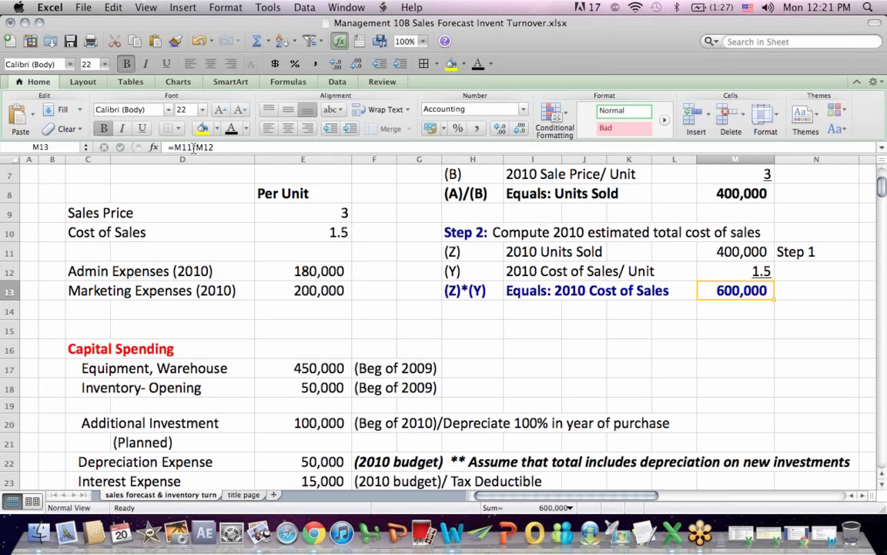
{"action": "left_click", "coordinate": [193, 147]}
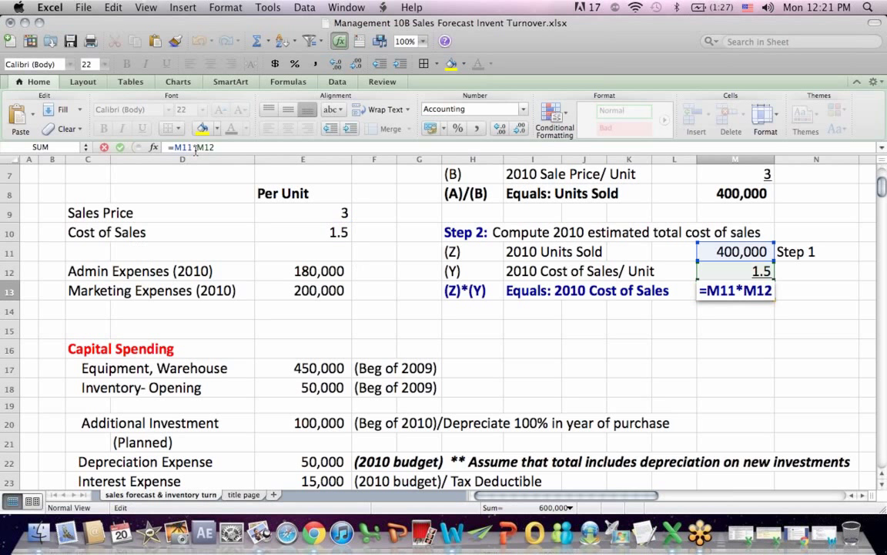
{"action": "key", "text": "Return"}
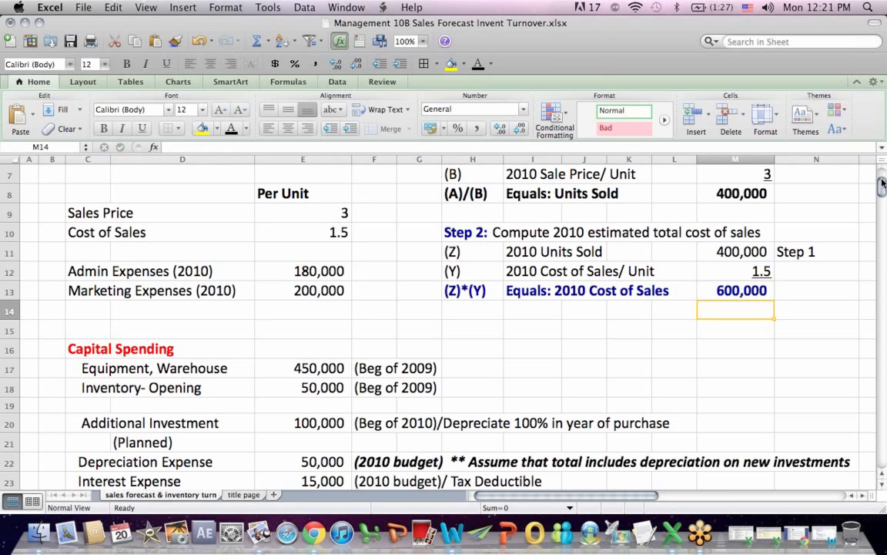
- Examine the Capital Spending section's equipment and warehouse amount, opening inventory and their beginning-of-2009 timing notes
{"action": "left_click_drag", "start_coordinate": [882, 182], "coordinate": [882, 194]}
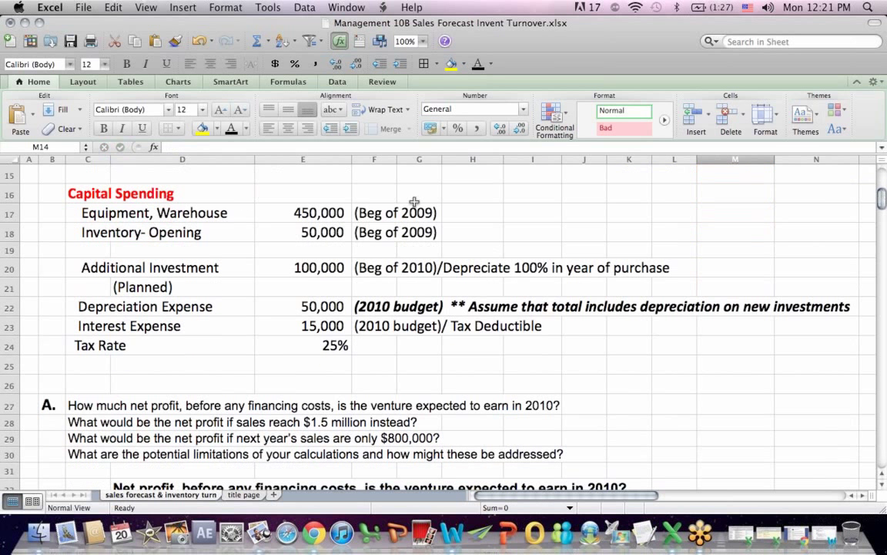
{"action": "left_click", "coordinate": [100, 191]}
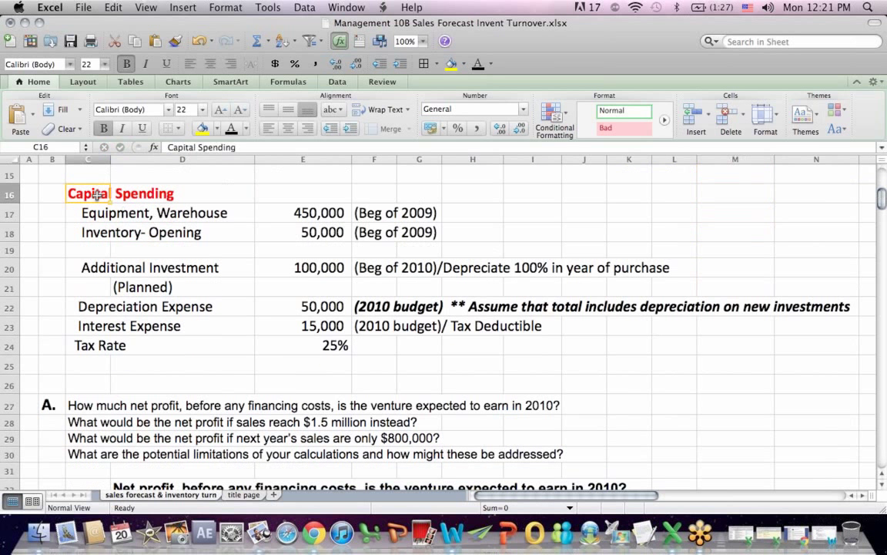
{"action": "left_click_drag", "start_coordinate": [359, 214], "coordinate": [360, 231]}
{"action": "left_click_drag", "start_coordinate": [92, 219], "coordinate": [345, 218]}
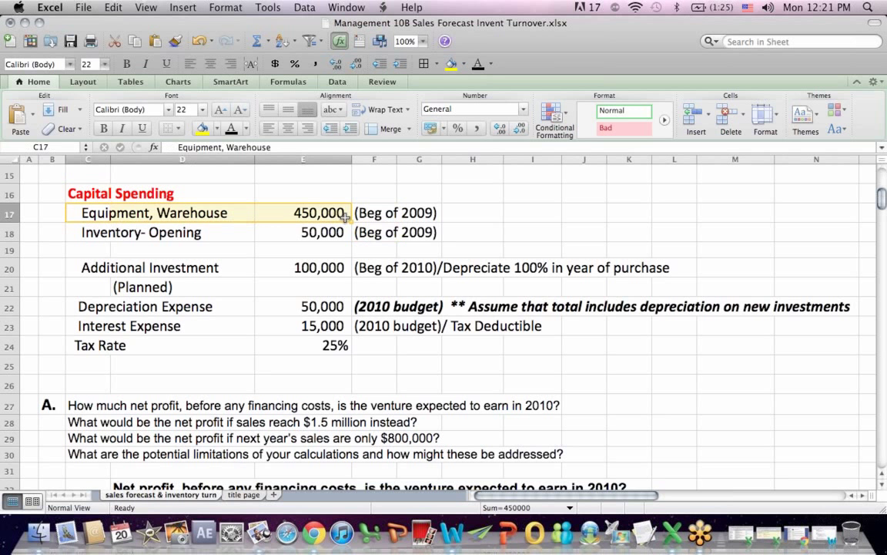
{"action": "left_click_drag", "start_coordinate": [104, 235], "coordinate": [342, 229]}
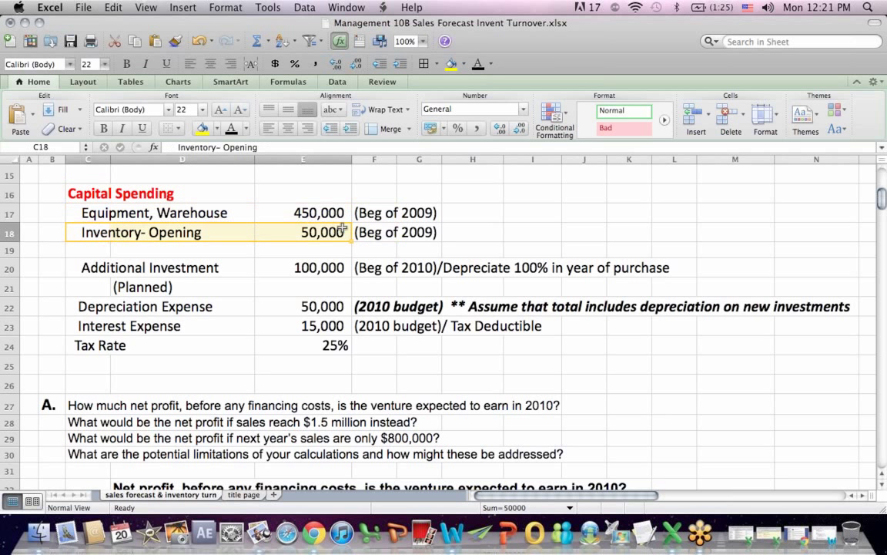
- Review the equipment, warehouse and opening inventory amounts in E17:E18 together with their timing notes
{"action": "left_click", "coordinate": [356, 231]}
{"action": "left_click", "coordinate": [318, 215]}
{"action": "left_click_drag", "start_coordinate": [318, 214], "coordinate": [319, 231]}
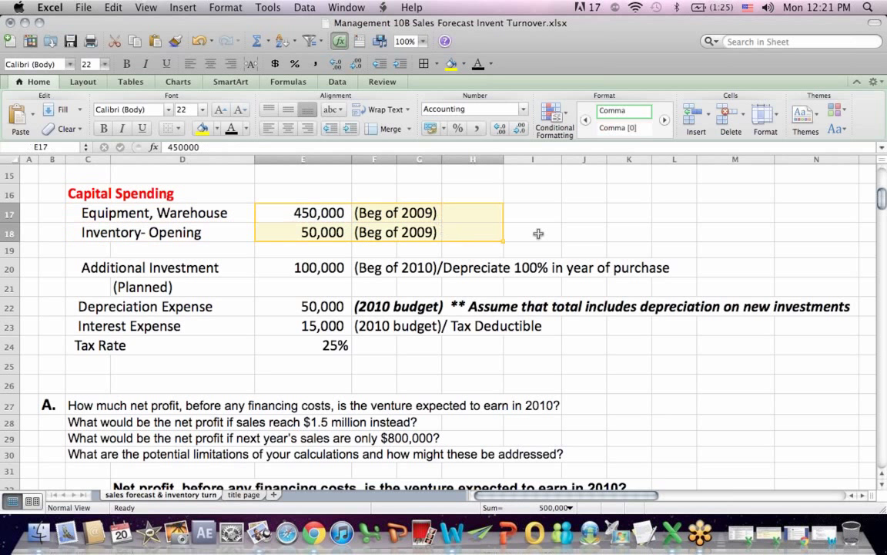
{"action": "left_click", "coordinate": [562, 233]}
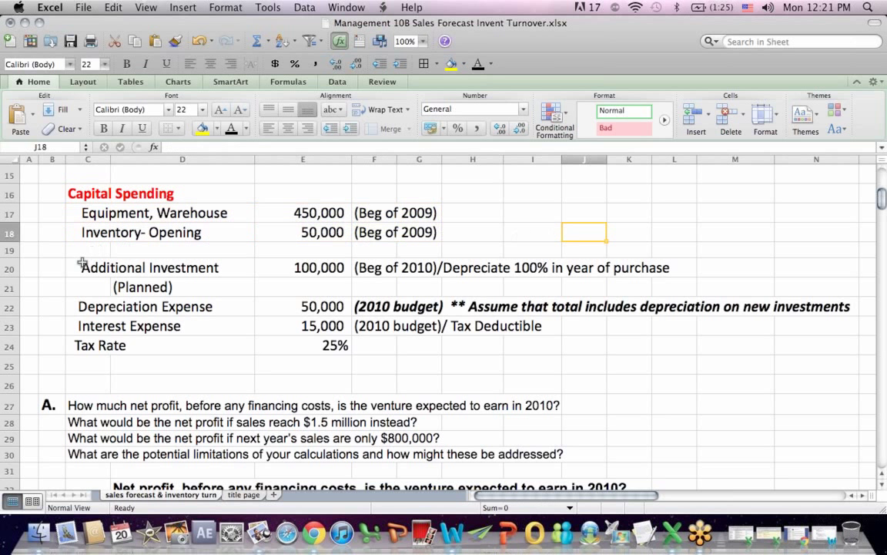
- Examine the planned additional investment in row 20, its beginning-of-2010 timing and its note on depreciation in the year of purchase
{"action": "left_click", "coordinate": [120, 266]}
{"action": "left_click_drag", "start_coordinate": [121, 267], "coordinate": [346, 283]}
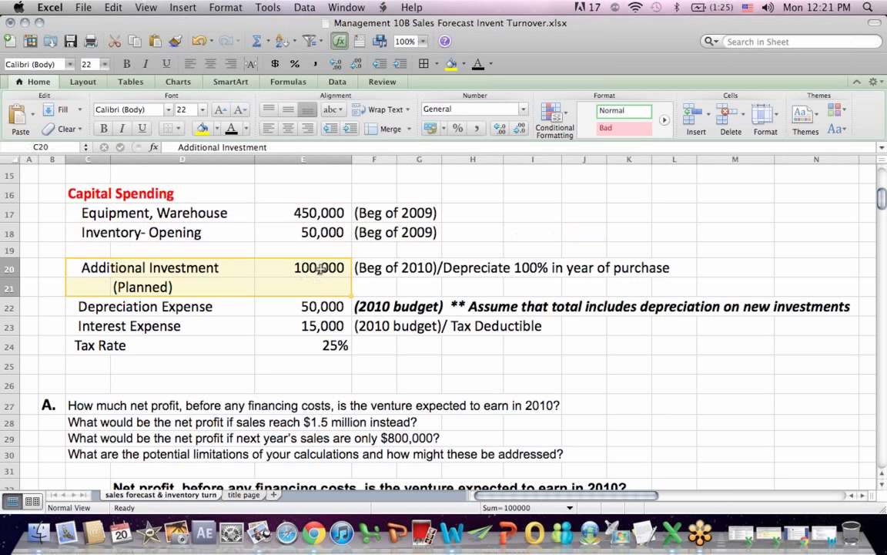
{"action": "left_click", "coordinate": [320, 267]}
{"action": "left_click", "coordinate": [377, 268]}
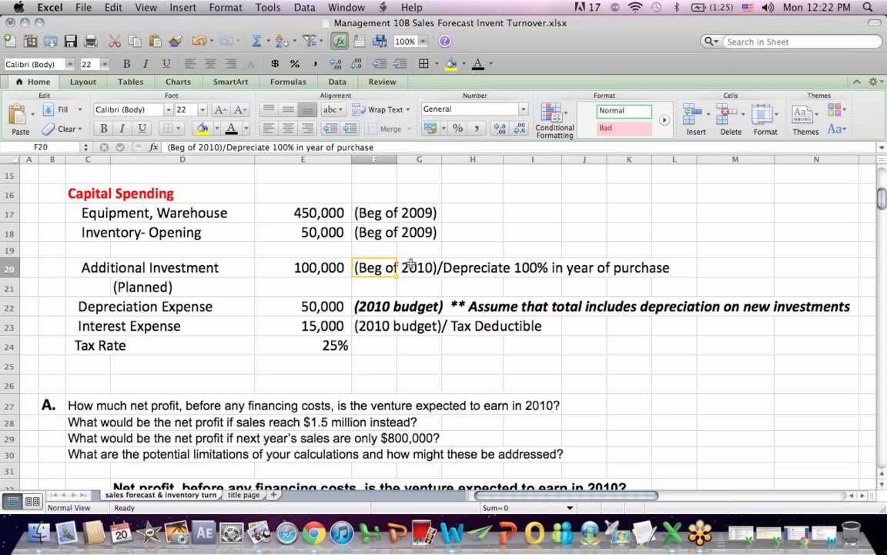
{"action": "left_click", "coordinate": [465, 270]}
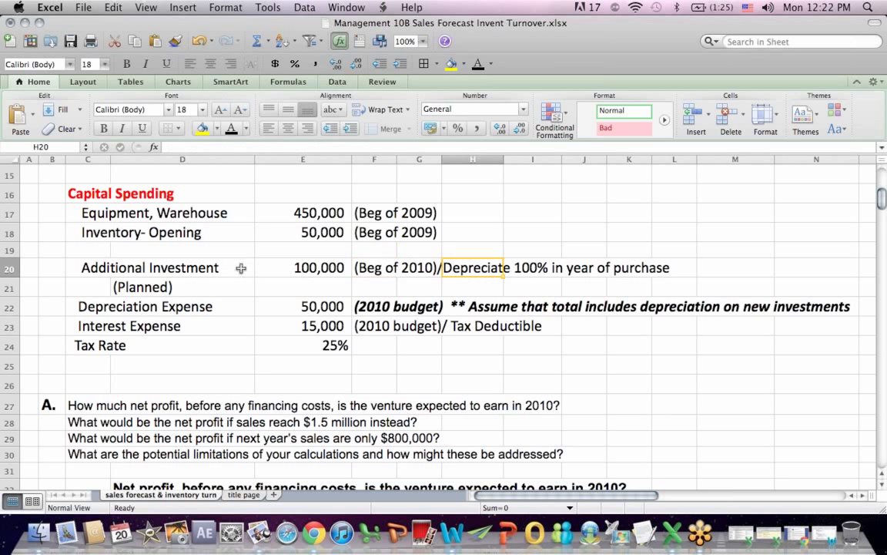
{"action": "left_click", "coordinate": [269, 269]}
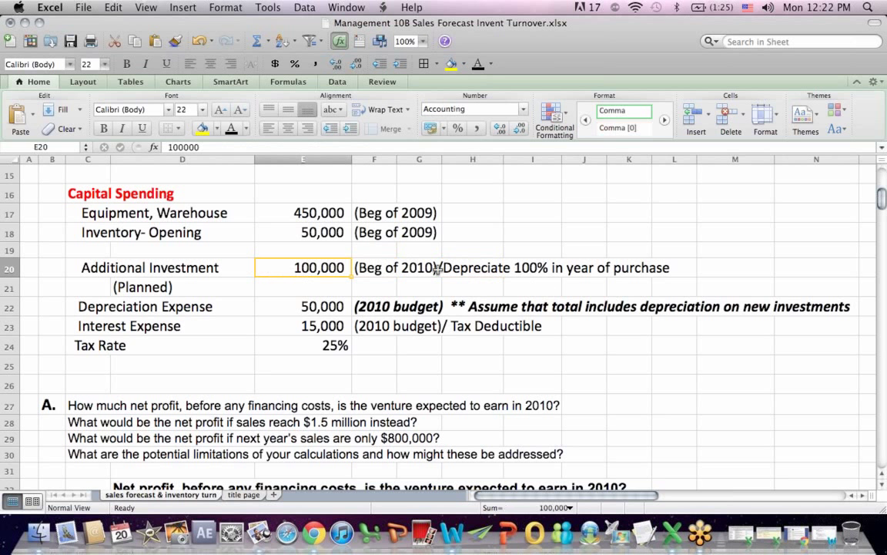
{"action": "left_click", "coordinate": [582, 267]}
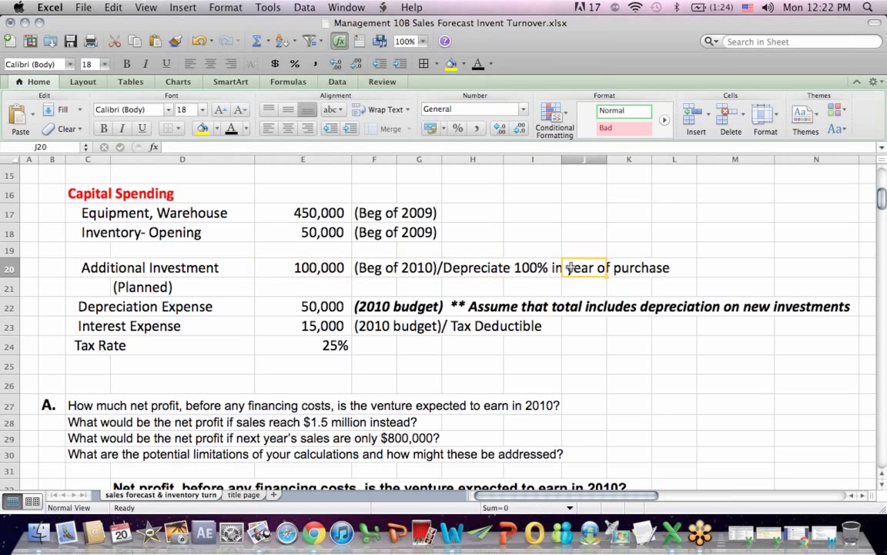
{"action": "left_click", "coordinate": [230, 287]}
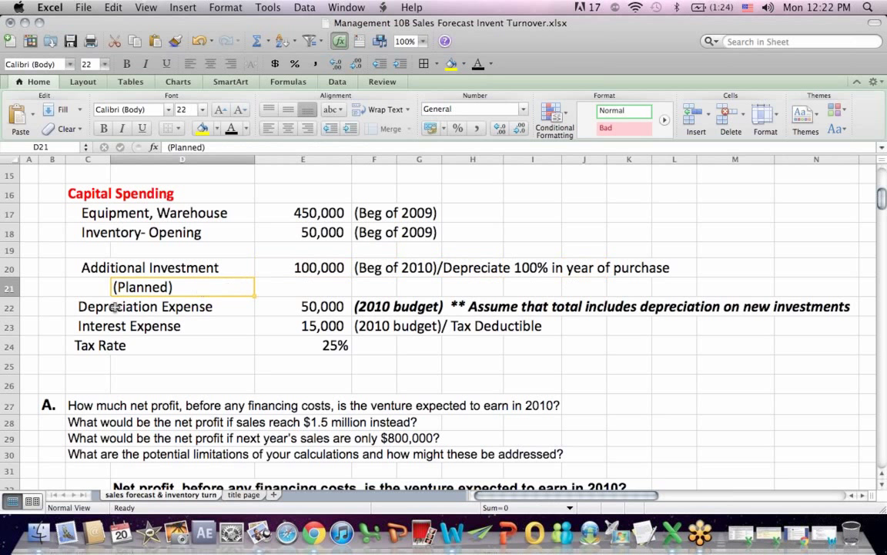
{"action": "left_click_drag", "start_coordinate": [312, 266], "coordinate": [471, 259]}
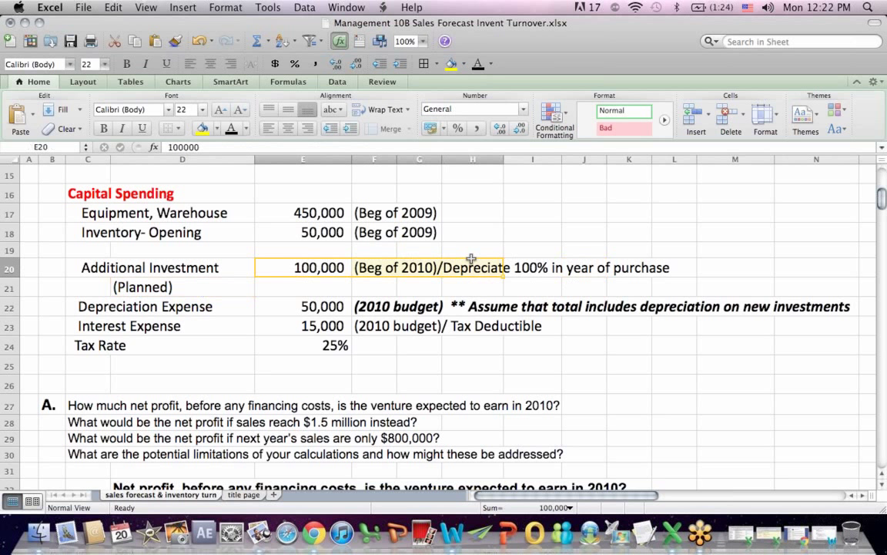
- Compare the depreciation expense in E22 with the additional investment and read the row 22 assumption about depreciation on new investments
{"action": "left_click_drag", "start_coordinate": [135, 306], "coordinate": [290, 308]}
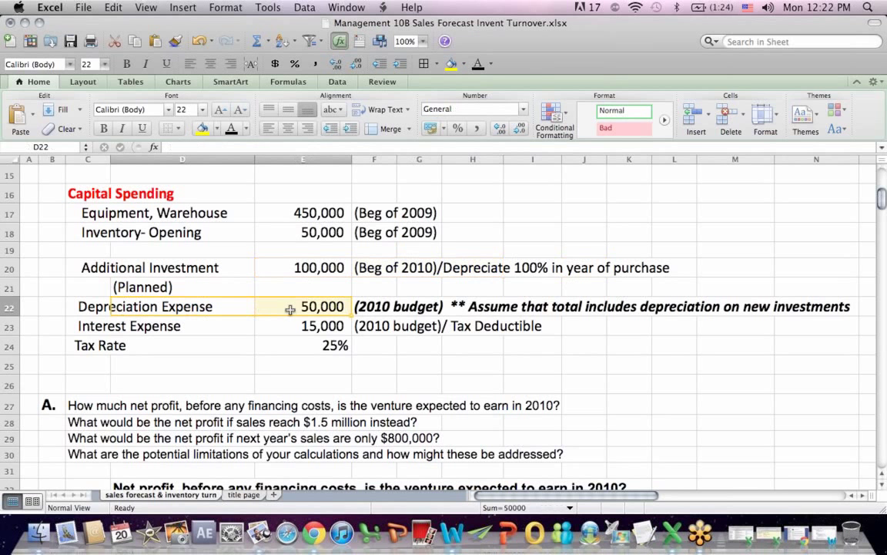
{"action": "left_click", "coordinate": [456, 361]}
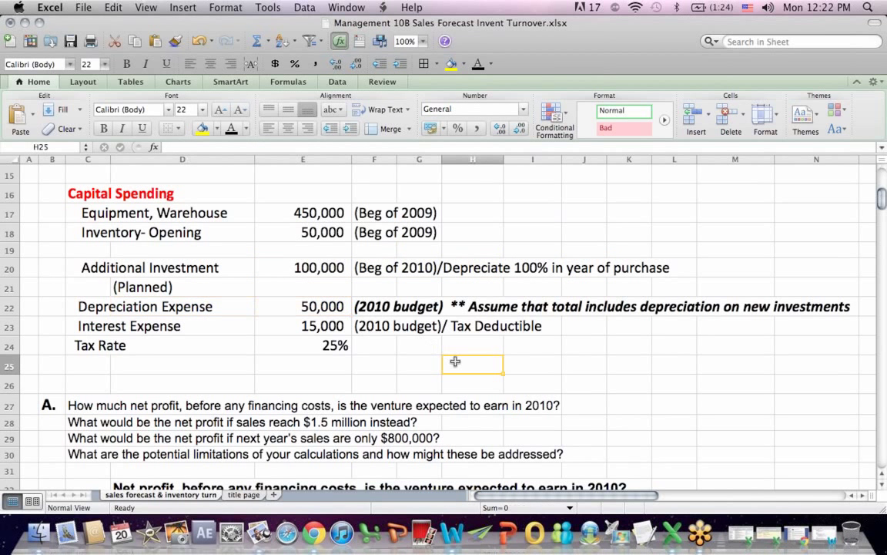
{"action": "left_click_drag", "start_coordinate": [884, 199], "coordinate": [883, 203]}
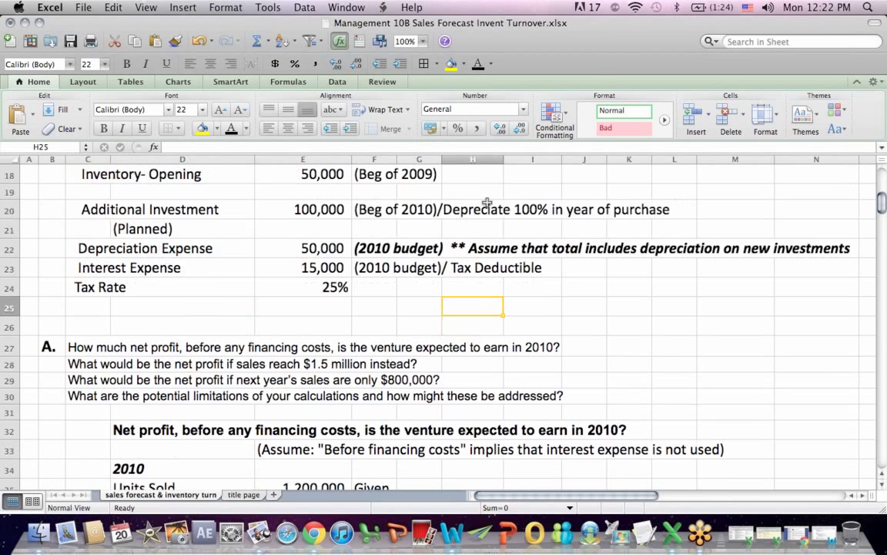
{"action": "left_click", "coordinate": [318, 247]}
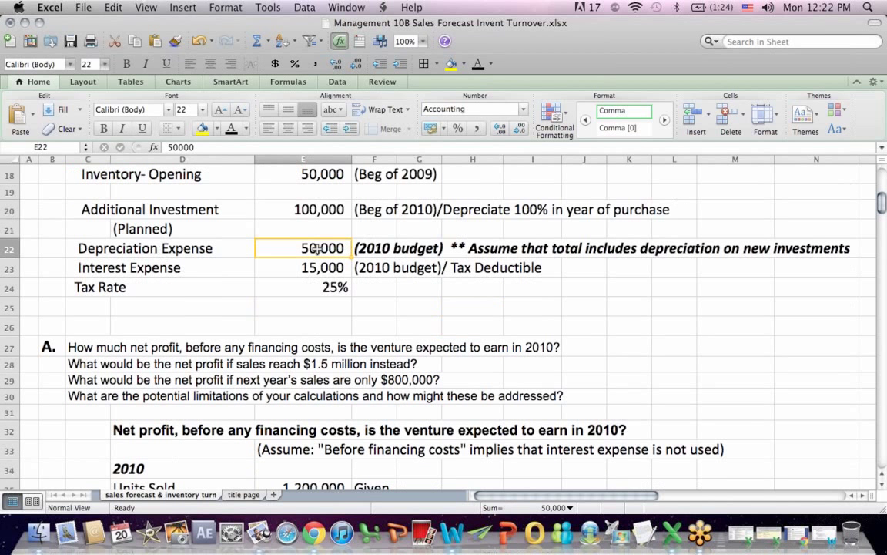
{"action": "left_click_drag", "start_coordinate": [88, 208], "coordinate": [313, 227]}
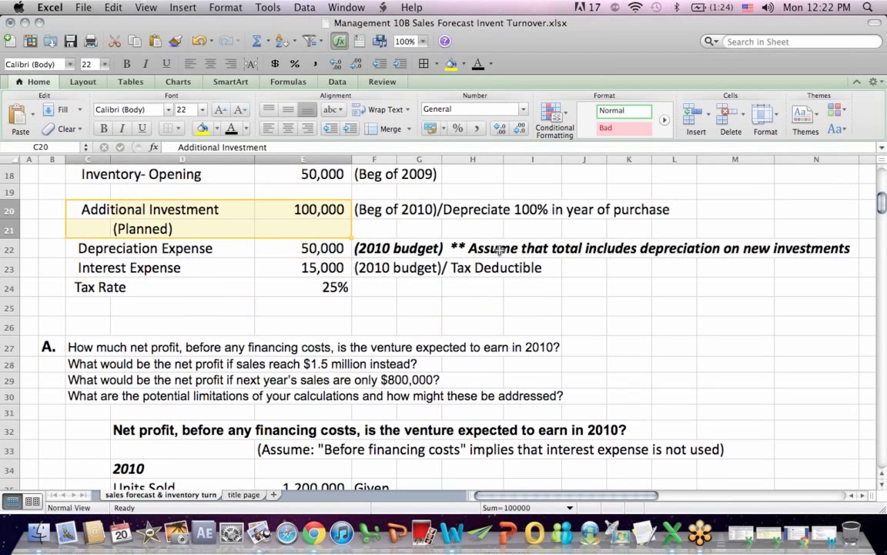
{"action": "left_click_drag", "start_coordinate": [479, 247], "coordinate": [812, 252]}
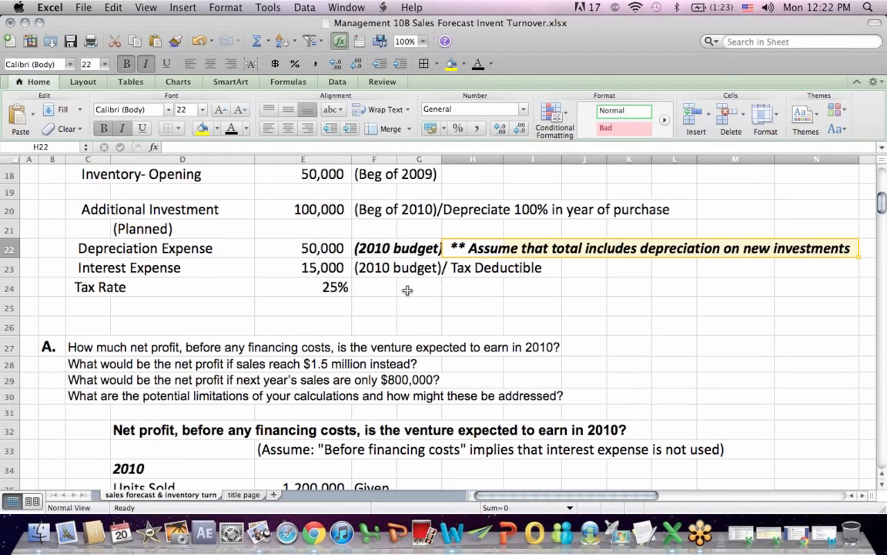
{"action": "left_click", "coordinate": [225, 324]}
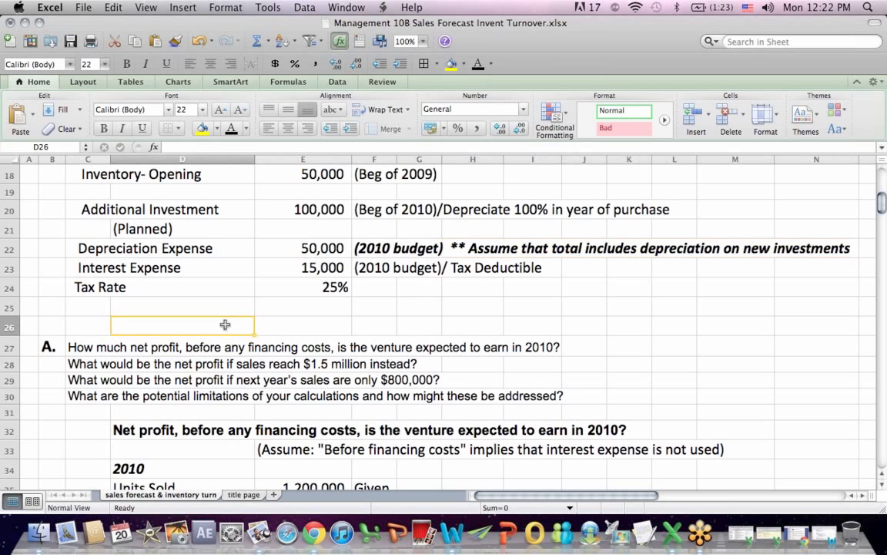
- Review the interest expense in row 23 and the tax rate in row 24
{"action": "left_click", "coordinate": [294, 269]}
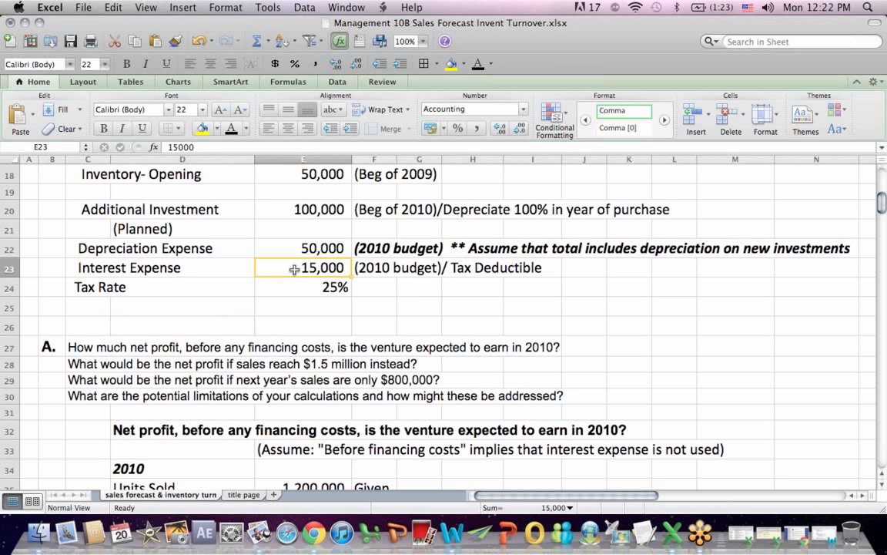
{"action": "left_click_drag", "start_coordinate": [96, 267], "coordinate": [340, 267]}
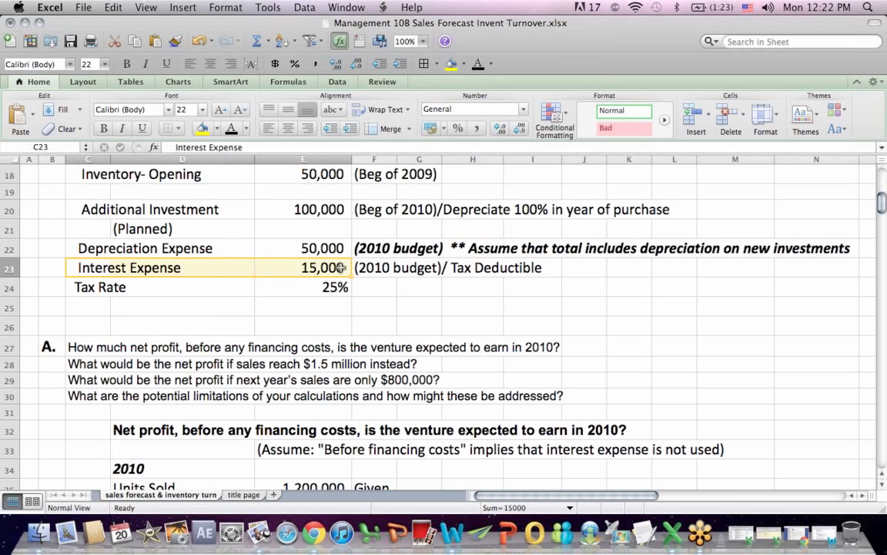
{"action": "left_click_drag", "start_coordinate": [87, 305], "coordinate": [330, 289]}
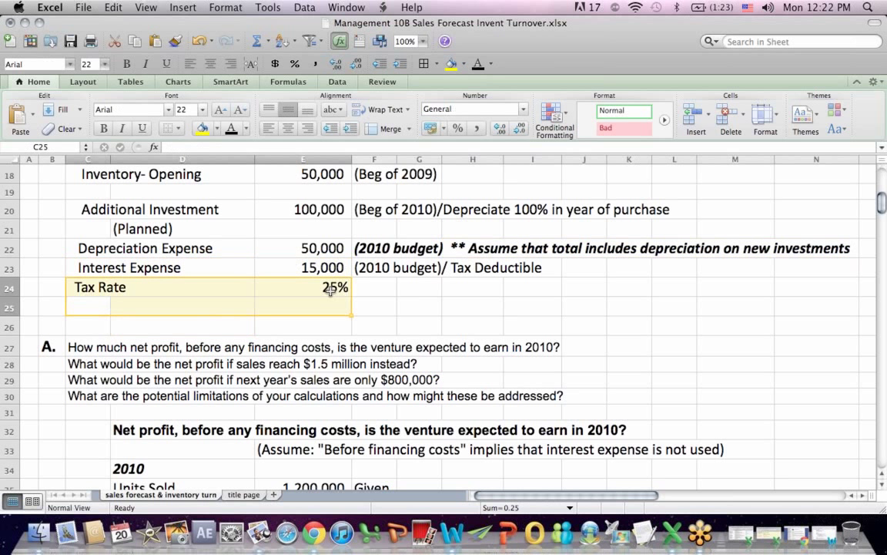
{"action": "left_click", "coordinate": [576, 287]}
- Read question A about 2010 net profit before financing costs and the assumption in E33 about interest expense
{"action": "left_click_drag", "start_coordinate": [880, 205], "coordinate": [882, 217]}
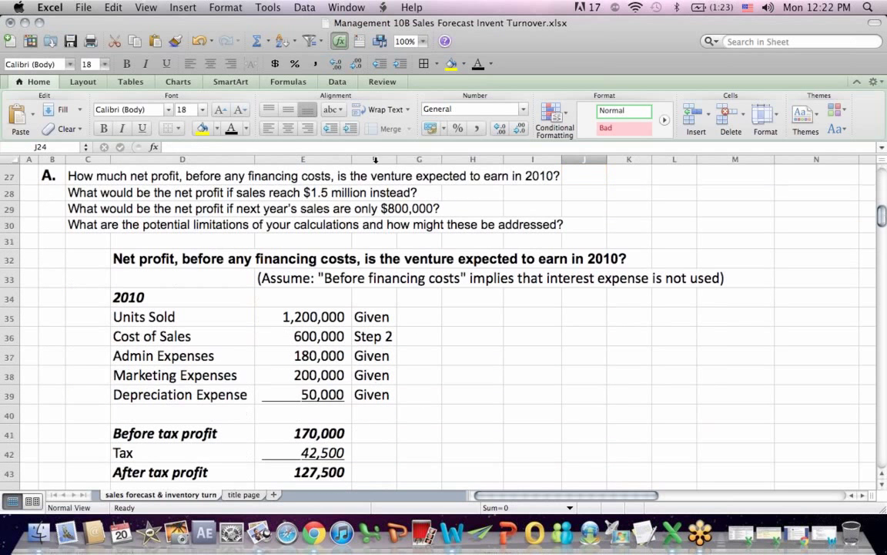
{"action": "left_click", "coordinate": [248, 176]}
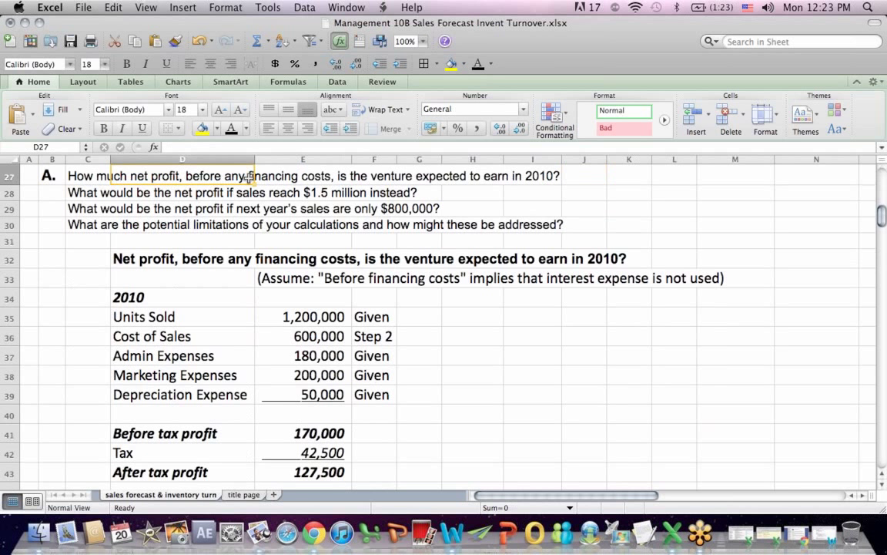
{"action": "left_click_drag", "start_coordinate": [379, 176], "coordinate": [574, 179]}
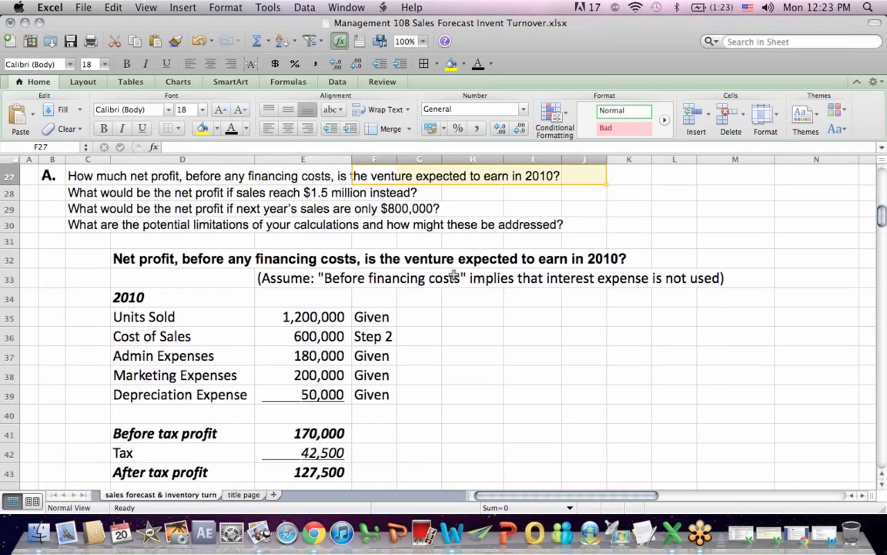
{"action": "left_click_drag", "start_coordinate": [136, 259], "coordinate": [519, 259]}
{"action": "left_click_drag", "start_coordinate": [302, 278], "coordinate": [654, 275]}
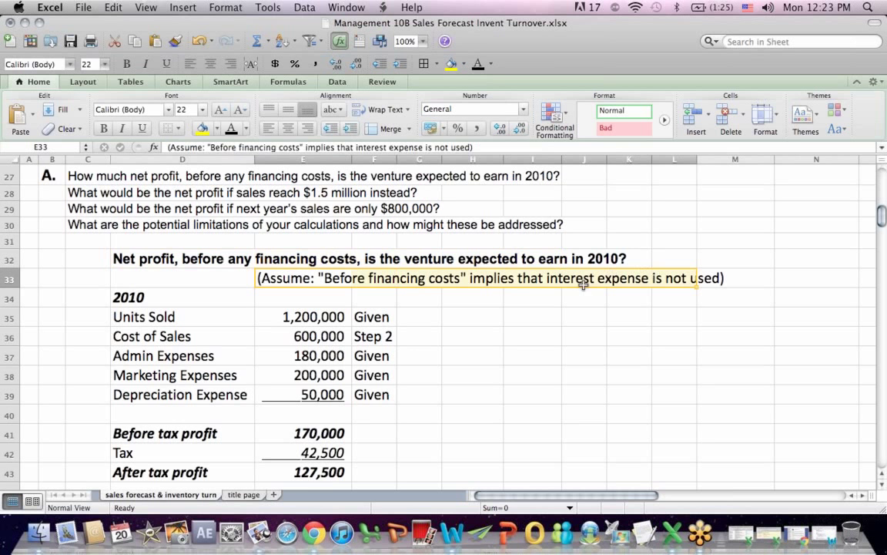
{"action": "left_click", "coordinate": [458, 333]}
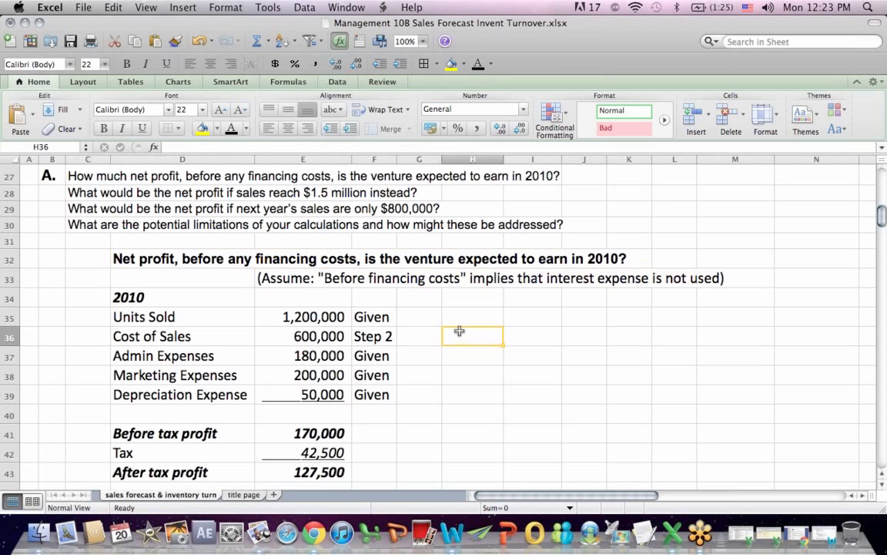
- Replace the "Units Sold" label in D35 of the first 2010 profit calculation with "Sales in Dolars"
{"action": "left_click_drag", "start_coordinate": [881, 218], "coordinate": [881, 224]}
{"action": "left_click", "coordinate": [122, 212]}
{"action": "double_click", "coordinate": [177, 147]}
{"action": "type", "text": "Dollars"}
{"action": "key", "text": "BackSpace"}
{"action": "key", "text": "BackSpace"}
{"action": "key", "text": "BackSpace"}
{"action": "key", "text": "BackSpace"}
{"action": "key", "text": "BackSpace"}
{"action": "key", "text": "BackSpace"}
{"action": "key", "text": "BackSpace"}
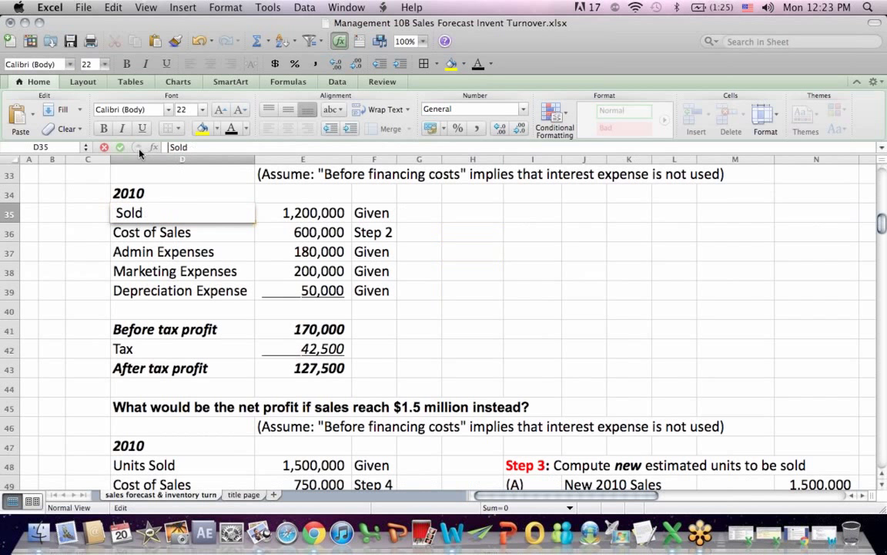
{"action": "triple_click", "coordinate": [193, 144]}
{"action": "type", "text": "Sales in do"}
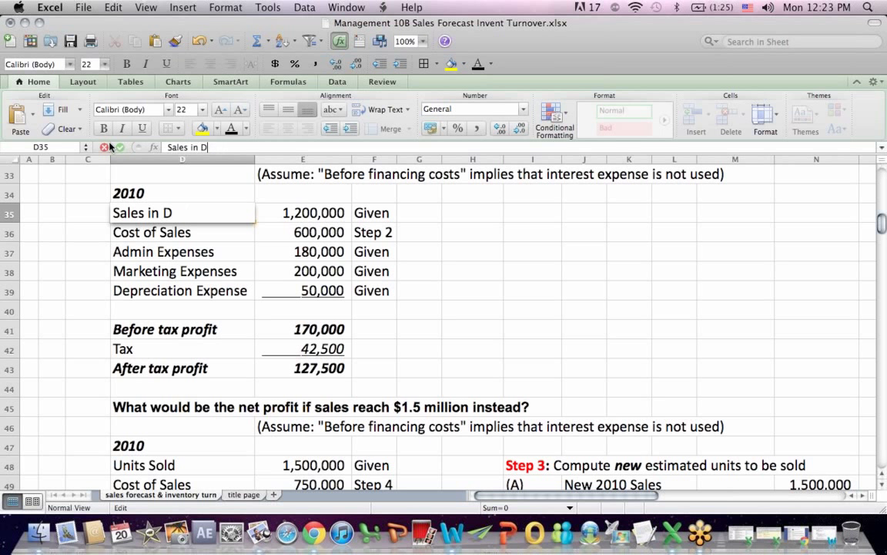
{"action": "type", "text": "lars"}
{"action": "key", "text": "Return"}
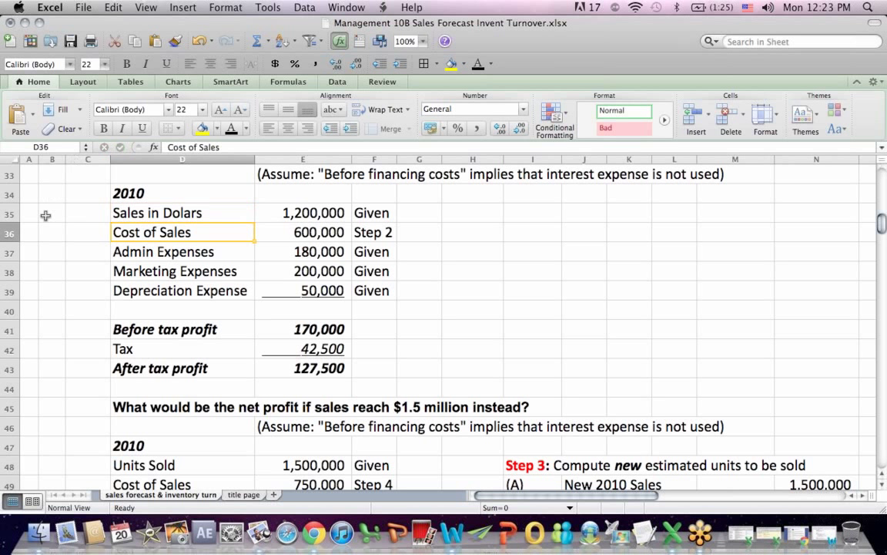
- Correct the spelling of the D35 label to "Sales in Dollars" and save the workbook
{"action": "left_click", "coordinate": [129, 216]}
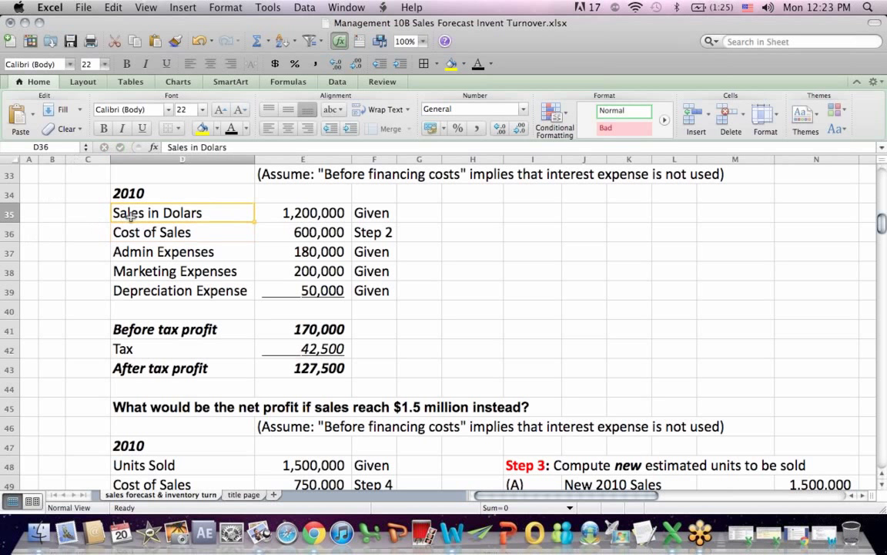
{"action": "left_click", "coordinate": [218, 148]}
{"action": "key", "text": "Return"}
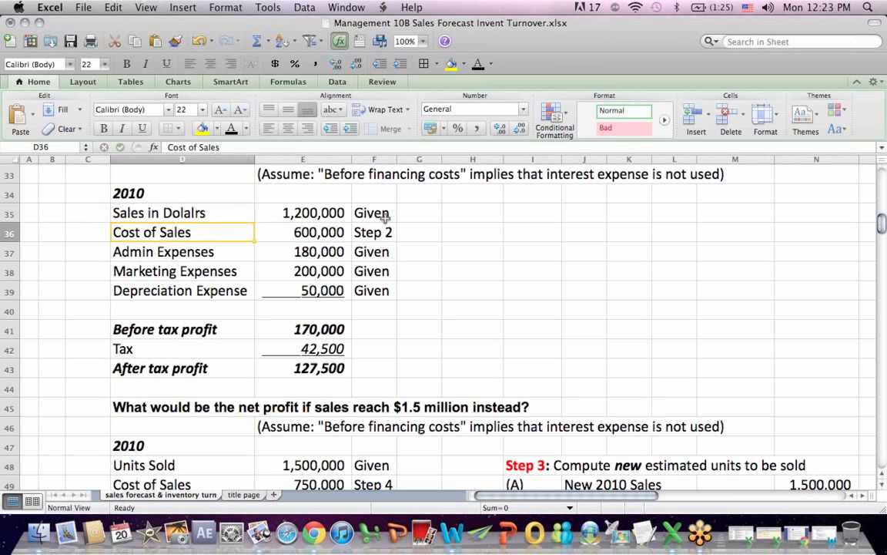
{"action": "left_click", "coordinate": [384, 216]}
{"action": "left_click", "coordinate": [148, 206]}
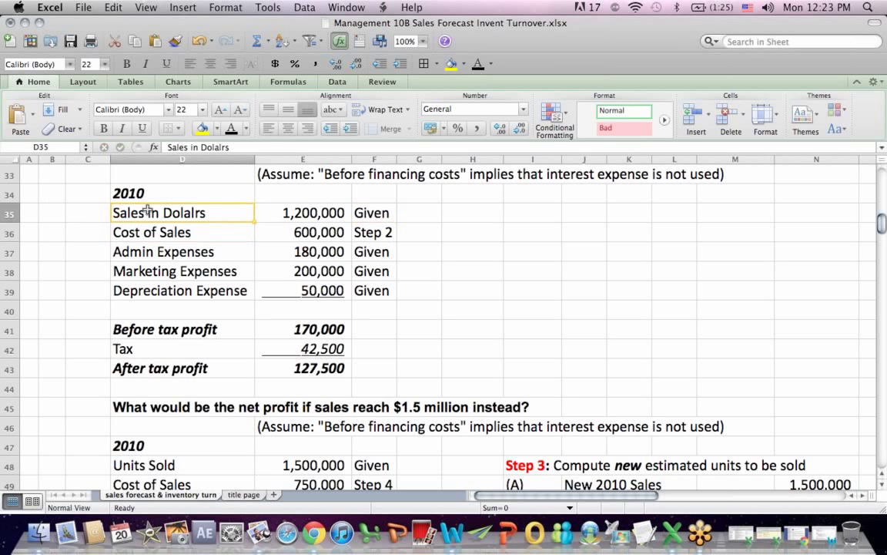
{"action": "left_click", "coordinate": [222, 147]}
{"action": "key", "text": "BackSpace"}
{"action": "type", "text": "a"}
{"action": "key", "text": "Return"}
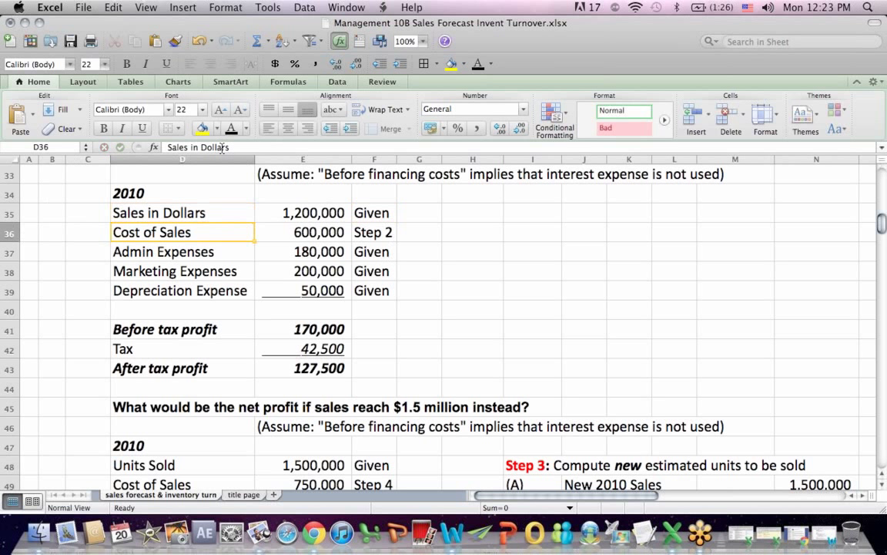
{"action": "key", "text": "super+s"}
- Review the admin, marketing and depreciation expense lines and inspect the before tax profit formula in E41
{"action": "left_click_drag", "start_coordinate": [416, 232], "coordinate": [368, 286]}
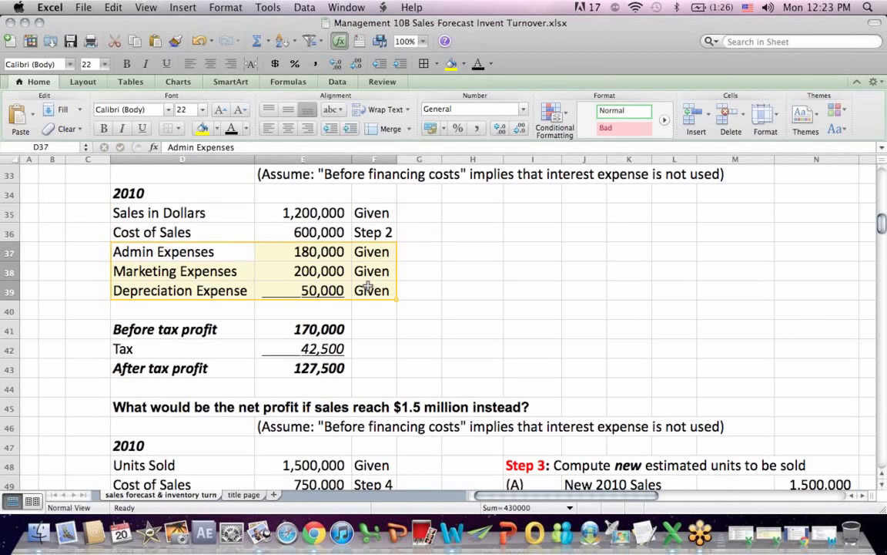
{"action": "left_click", "coordinate": [302, 330]}
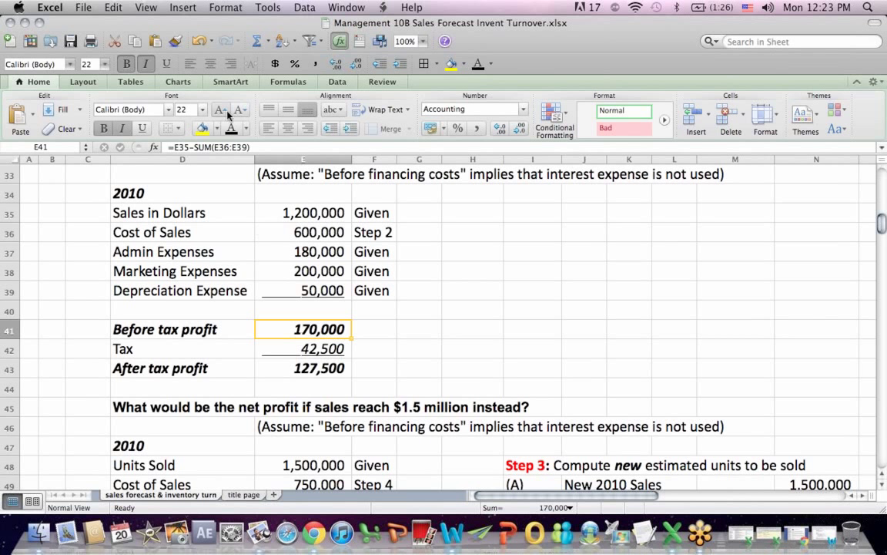
{"action": "left_click", "coordinate": [206, 148]}
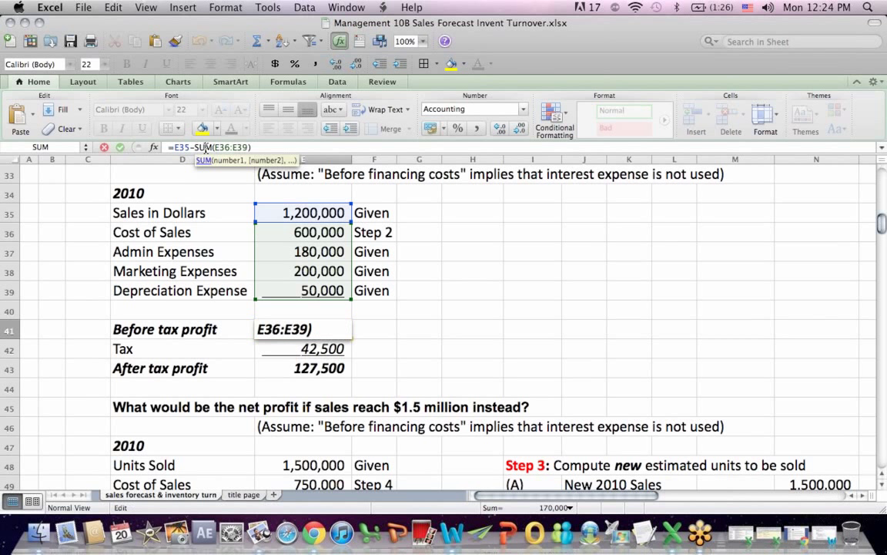
{"action": "key", "text": "Return"}
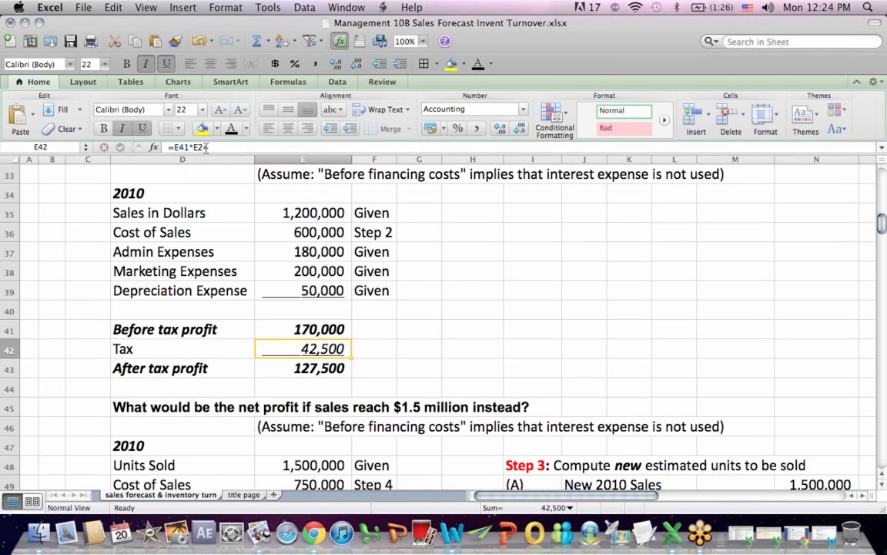
- Inspect the tax formula in E42 and trace its references to the before tax profit and the tax rate in E24
{"action": "left_click", "coordinate": [297, 330]}
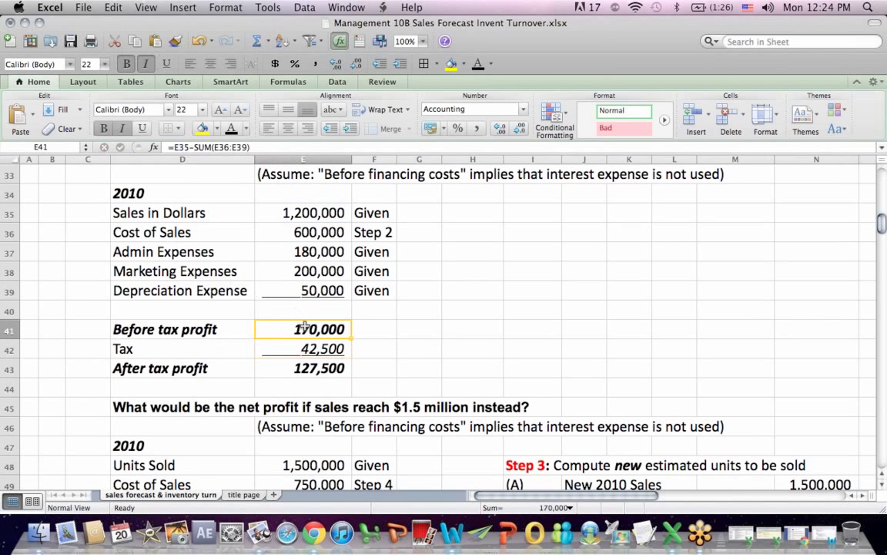
{"action": "left_click", "coordinate": [301, 348]}
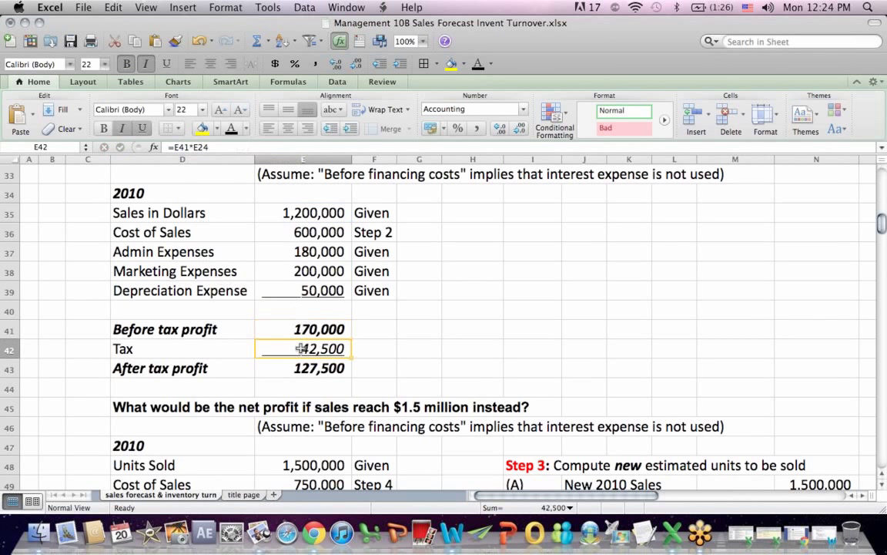
{"action": "left_click", "coordinate": [189, 146]}
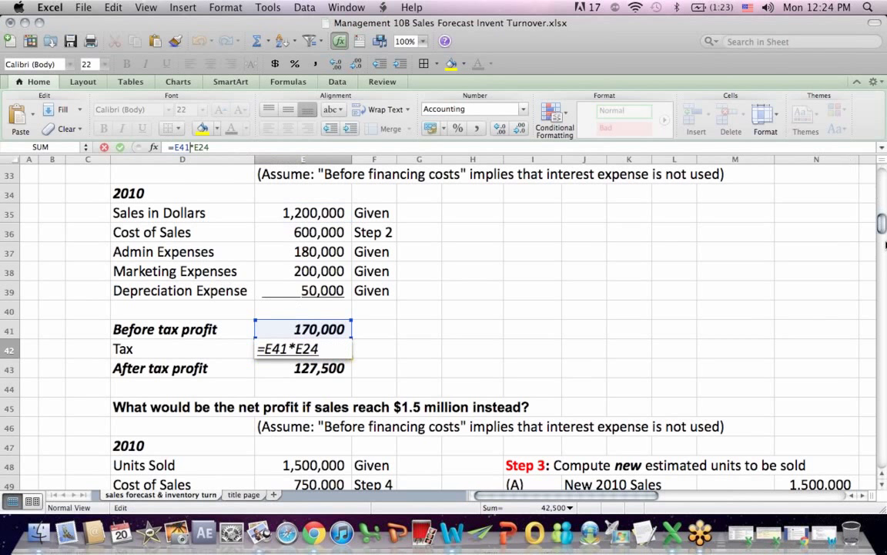
{"action": "left_click_drag", "start_coordinate": [884, 227], "coordinate": [885, 208]}
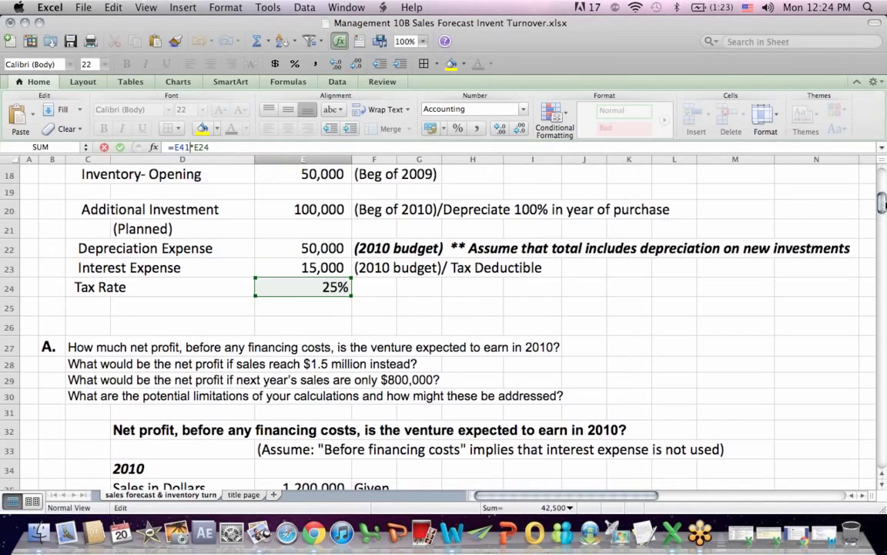
{"action": "left_click_drag", "start_coordinate": [884, 202], "coordinate": [883, 225]}
{"action": "key", "text": "Return"}
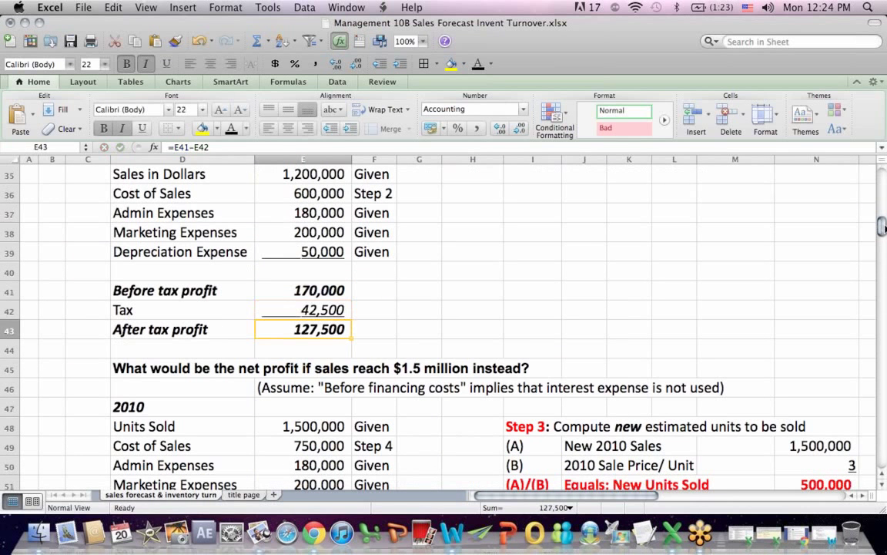
- Inspect the after tax profit formula in E43 and reread the 2010 net profit question in row 32
{"action": "left_click", "coordinate": [194, 148]}
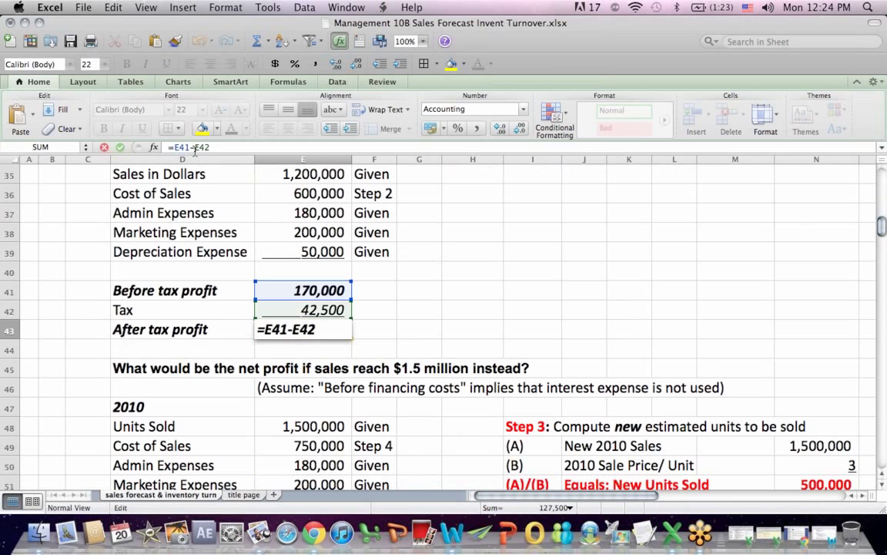
{"action": "key", "text": "Return"}
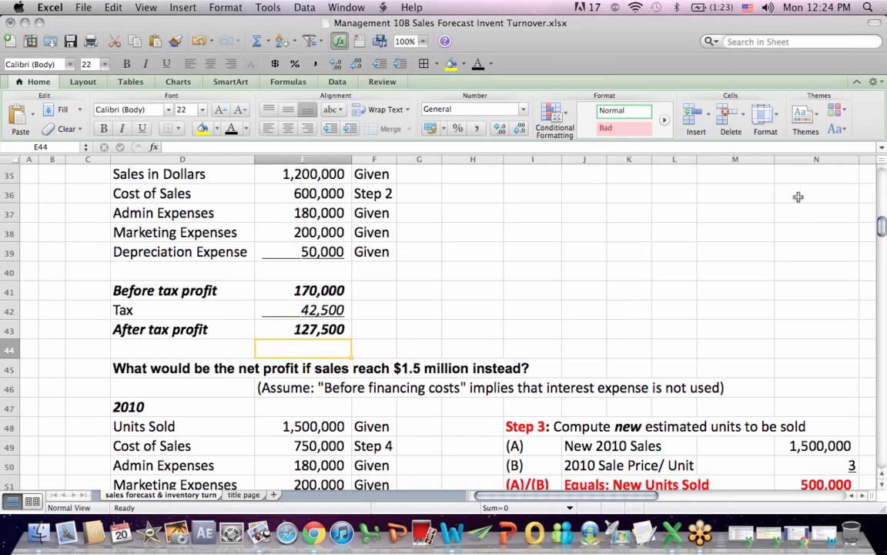
{"action": "left_click_drag", "start_coordinate": [882, 225], "coordinate": [882, 223]}
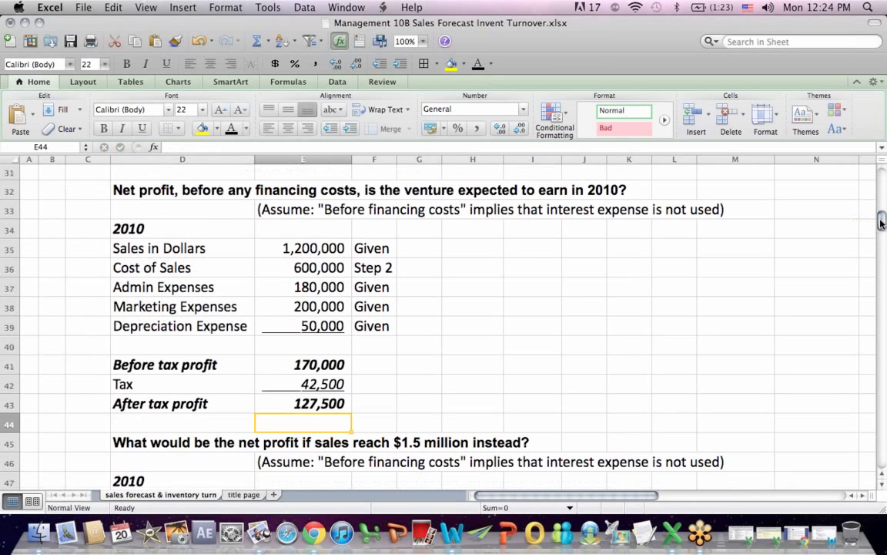
{"action": "left_click", "coordinate": [141, 191]}
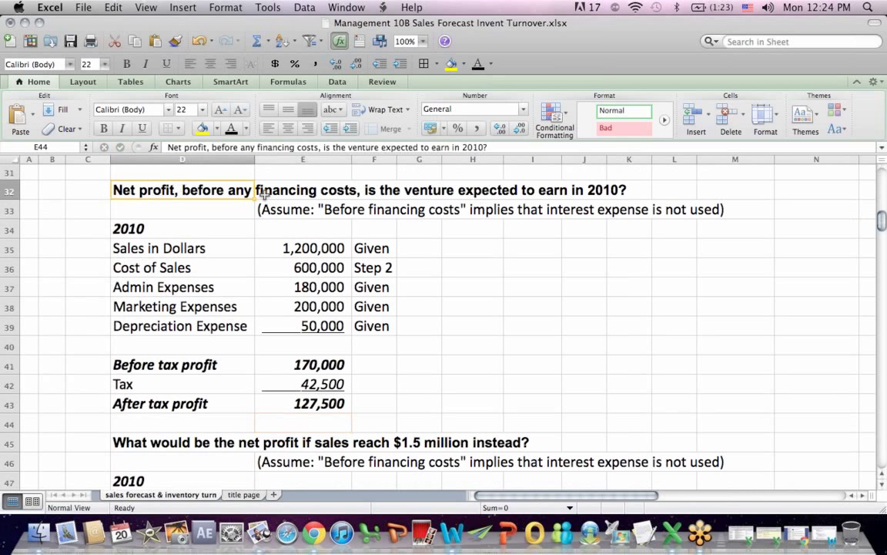
{"action": "left_click", "coordinate": [610, 189]}
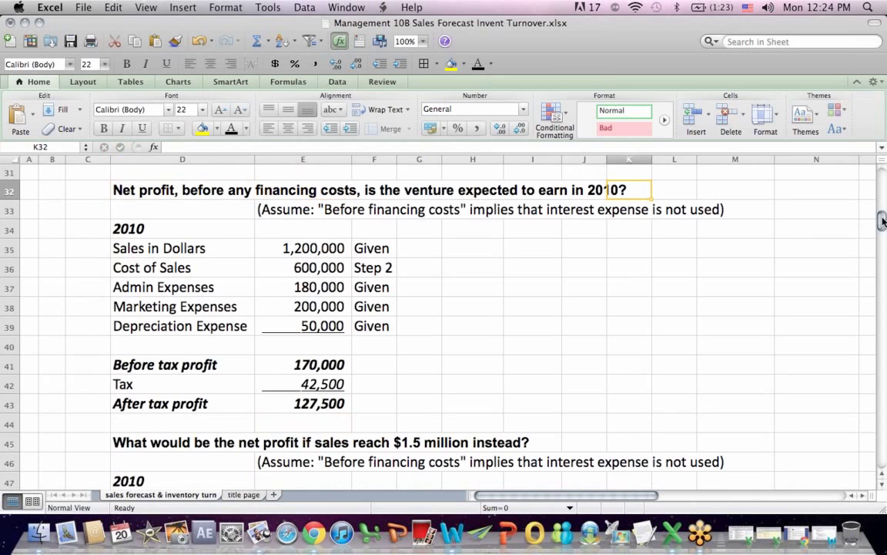
- Replace the "Units Sold" label in D48 of the $1.5 million sales scenario with "Sales in dollars"
{"action": "left_click_drag", "start_coordinate": [884, 222], "coordinate": [883, 241]}
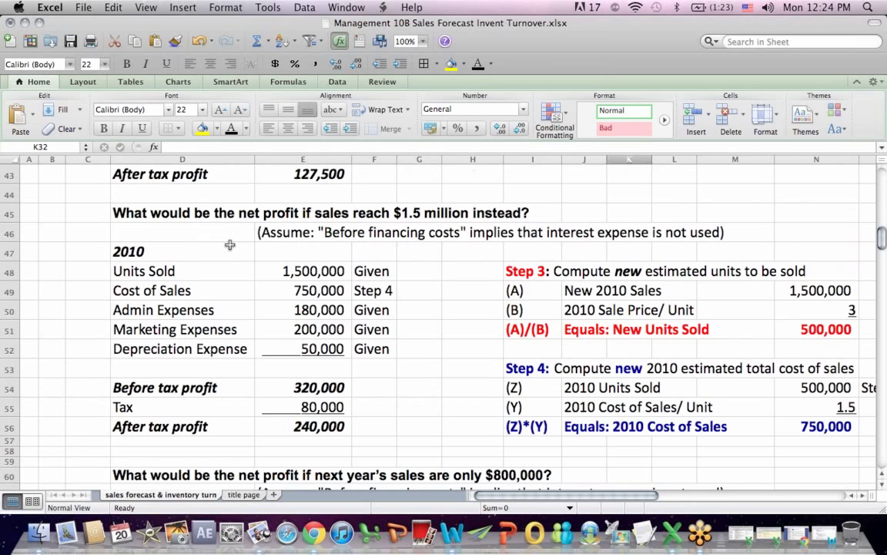
{"action": "left_click", "coordinate": [155, 268]}
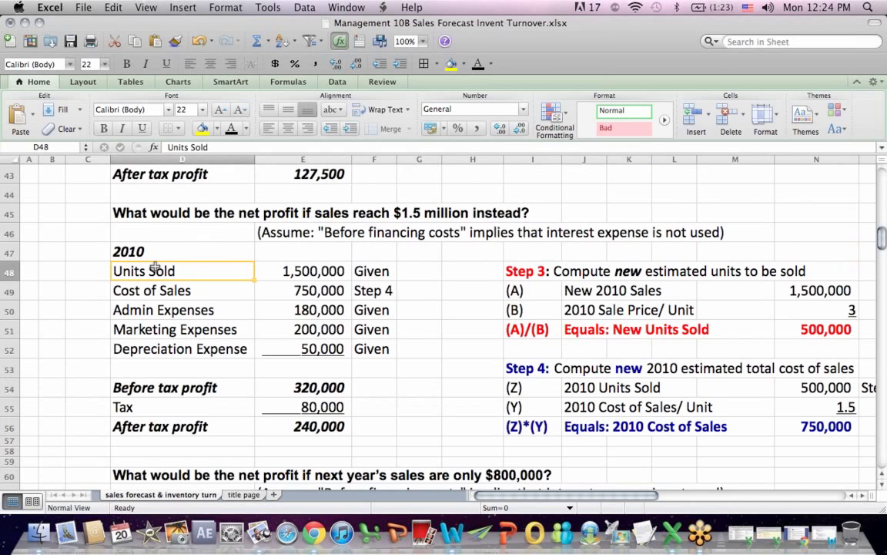
{"action": "type", "text": "Sl"}
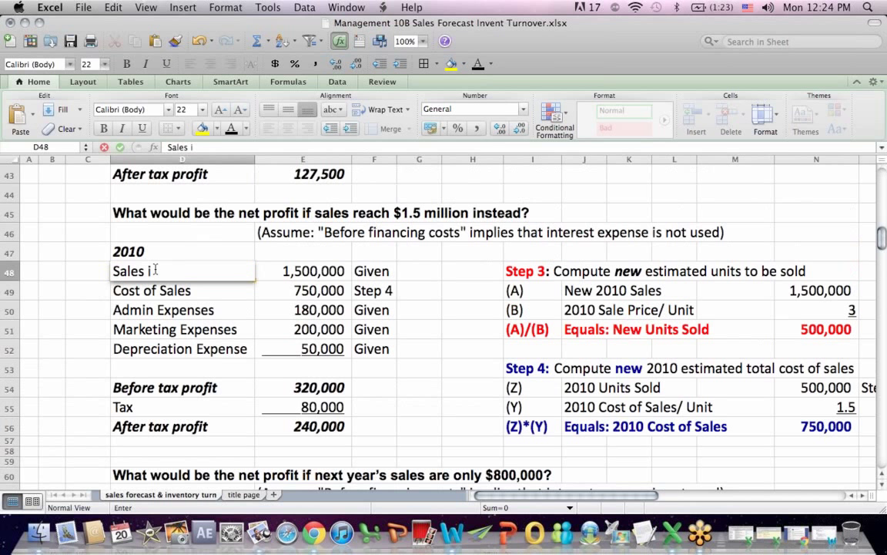
{"action": "type", "text": "les in dollars"}
{"action": "key", "text": "Return"}
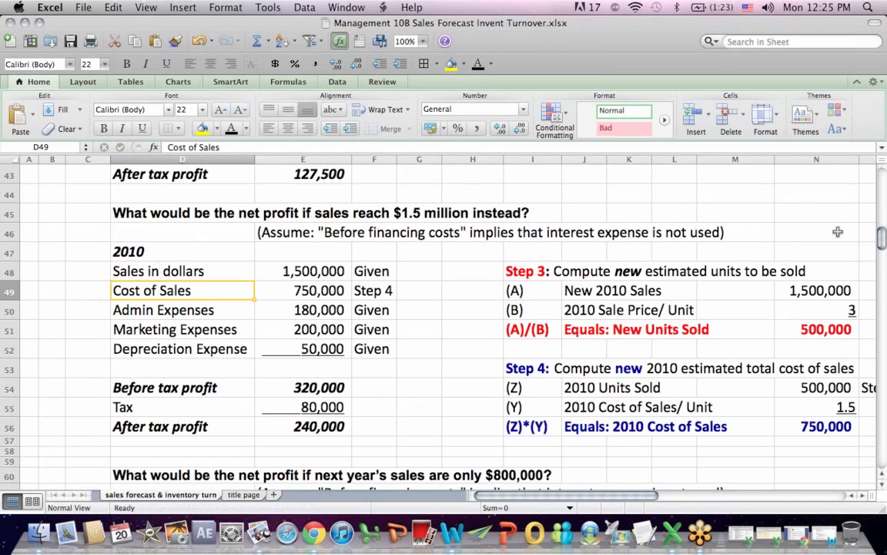
- Review Step 3 for the $1.5 million scenario, from new sales and sale price to the new units sold formula in N51
{"action": "left_click_drag", "start_coordinate": [883, 240], "coordinate": [855, 240]}
{"action": "left_click_drag", "start_coordinate": [562, 214], "coordinate": [771, 214]}
{"action": "left_click", "coordinate": [293, 213]}
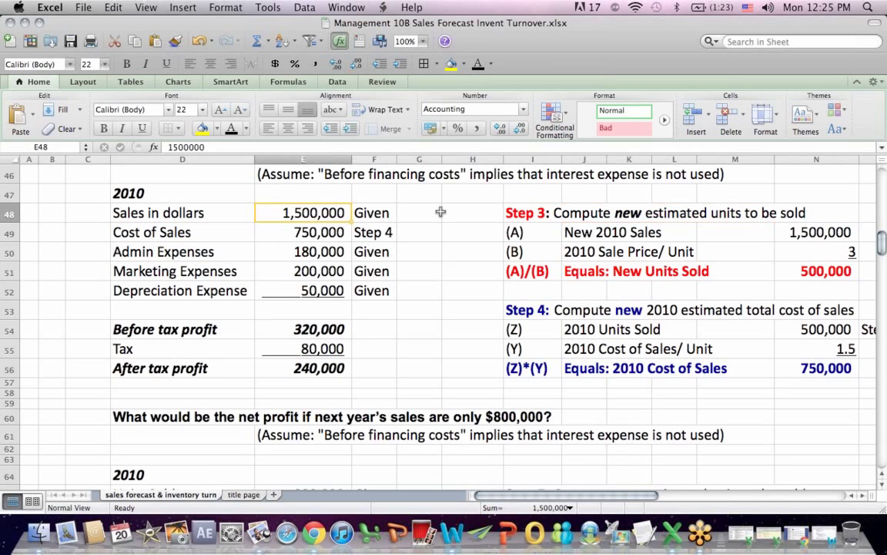
{"action": "left_click", "coordinate": [784, 232]}
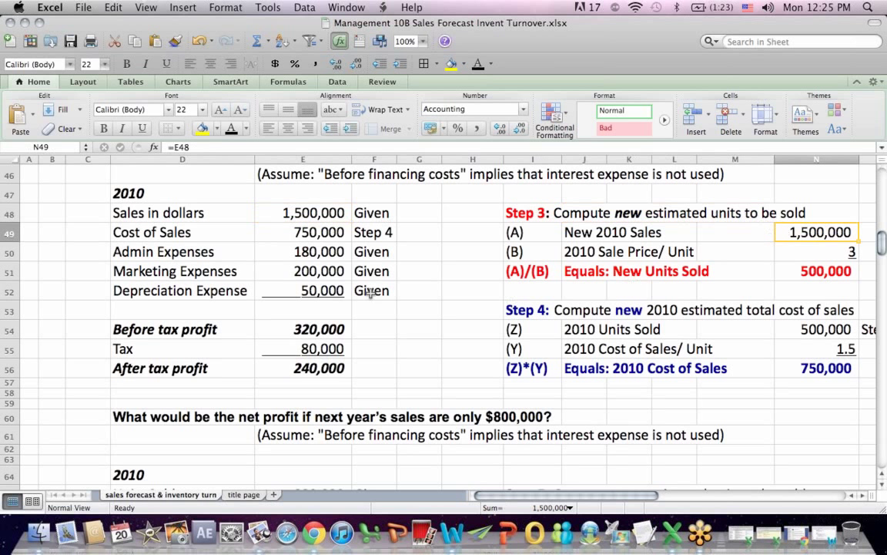
{"action": "left_click_drag", "start_coordinate": [573, 253], "coordinate": [822, 257]}
{"action": "left_click", "coordinate": [822, 271]}
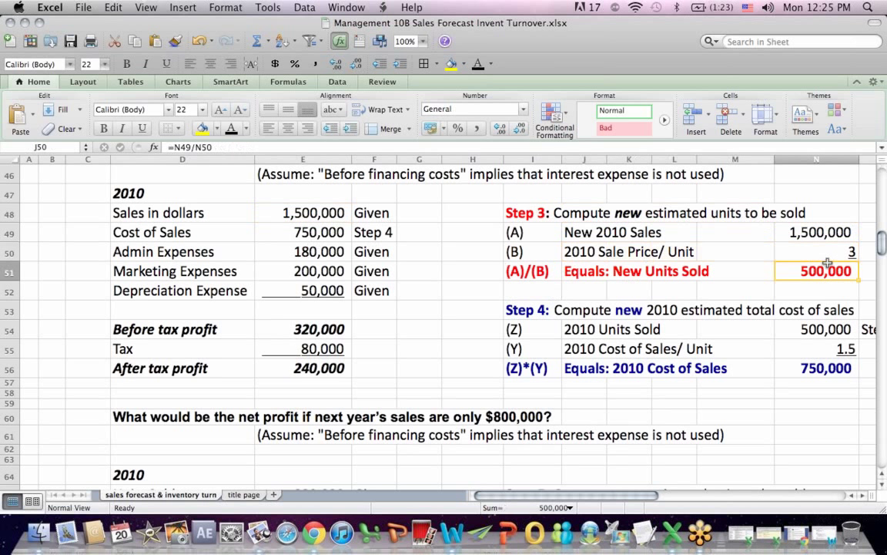
{"action": "left_click", "coordinate": [199, 146]}
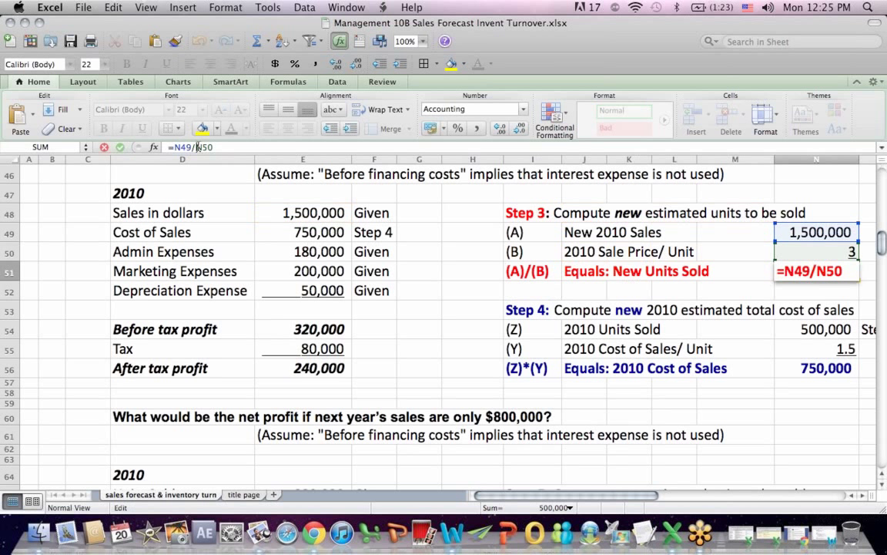
{"action": "key", "text": "Return"}
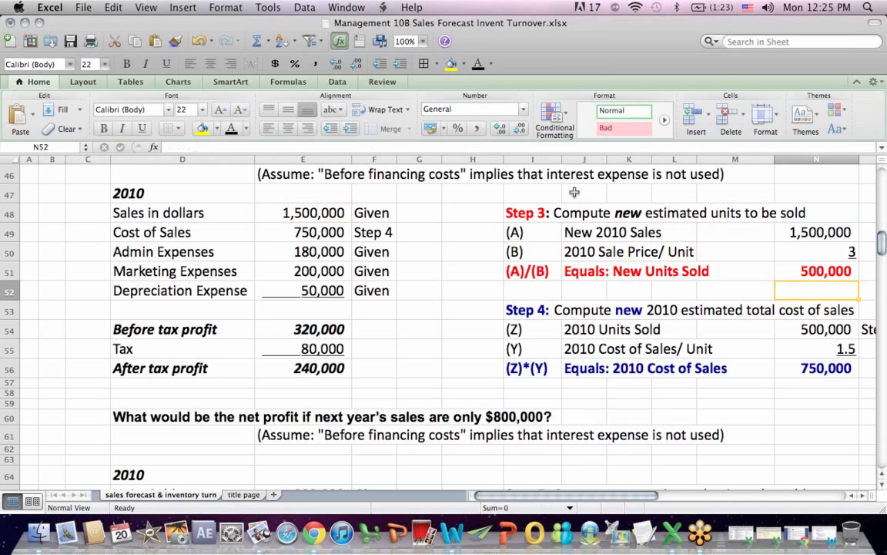
- Review the units sold and cost per unit in Step 4 and inspect the 2010 cost of sales formula in N56
{"action": "left_click_drag", "start_coordinate": [883, 243], "coordinate": [883, 246]}
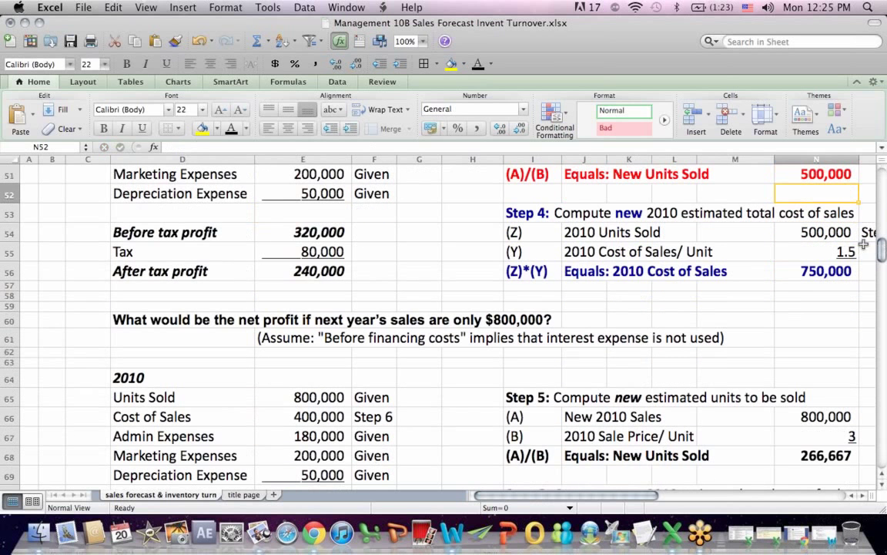
{"action": "left_click_drag", "start_coordinate": [794, 233], "coordinate": [762, 256]}
{"action": "key", "text": "Down"}
{"action": "key", "text": "Right"}
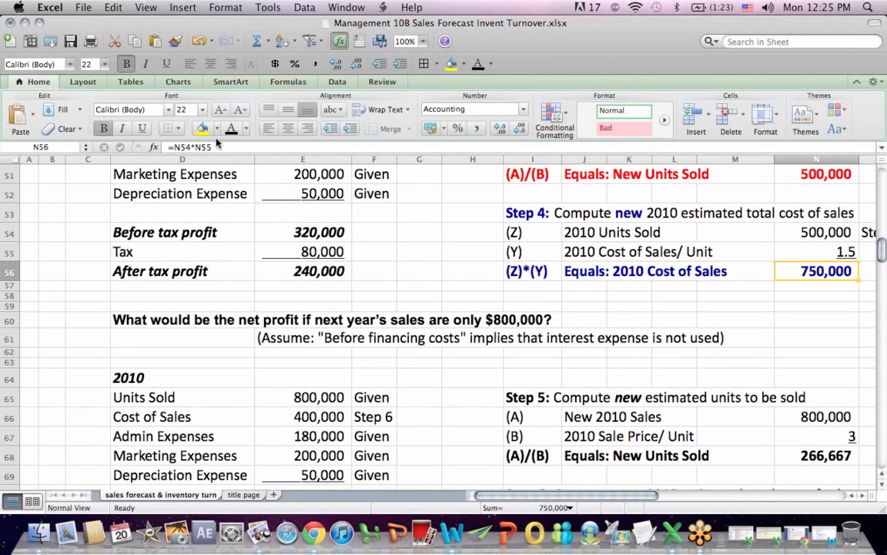
{"action": "left_click", "coordinate": [186, 146]}
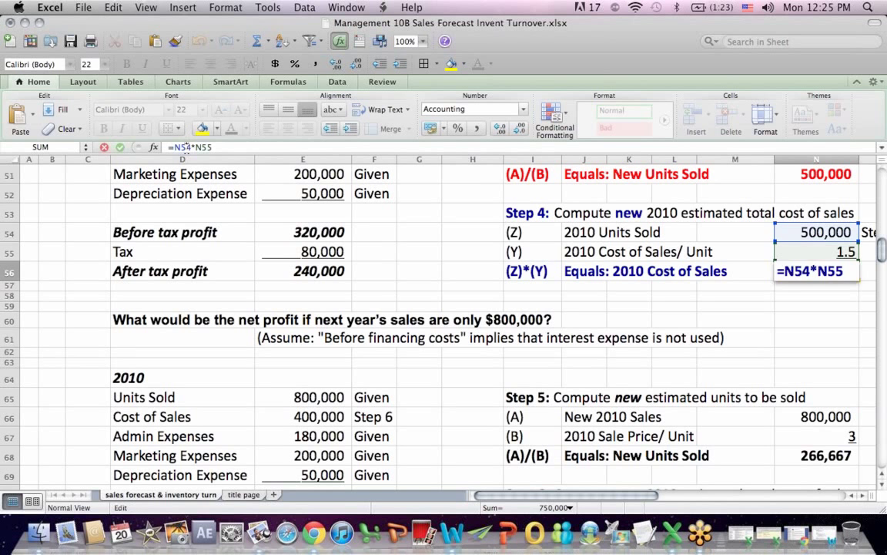
{"action": "key", "text": "Return"}
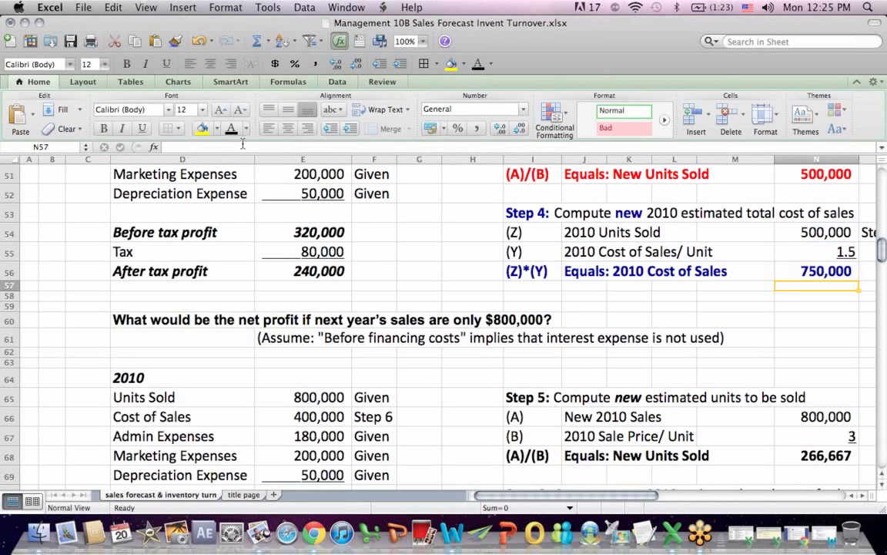
- Trace the Cost of Sales line in row 49 to its Step 4 computation and compare it with the sales line
{"action": "left_click_drag", "start_coordinate": [884, 251], "coordinate": [885, 243]}
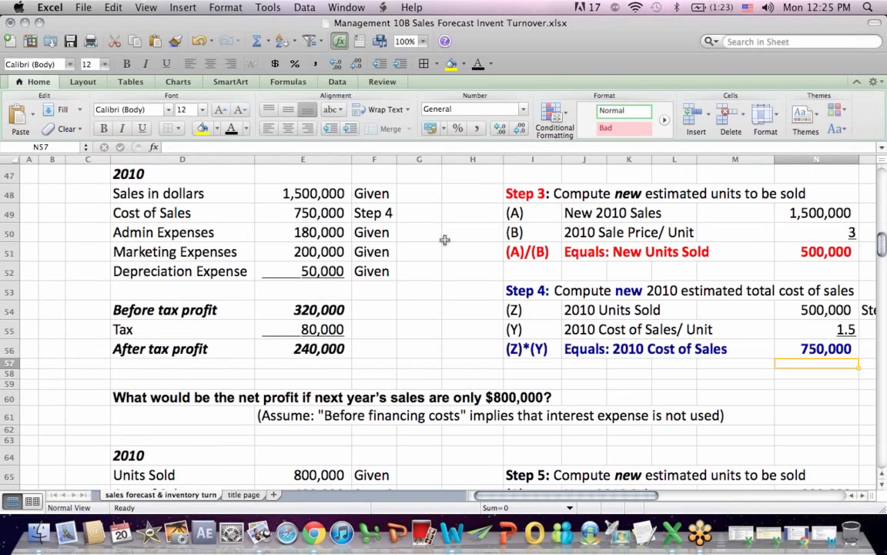
{"action": "left_click_drag", "start_coordinate": [117, 212], "coordinate": [350, 213]}
{"action": "left_click", "coordinate": [360, 213]}
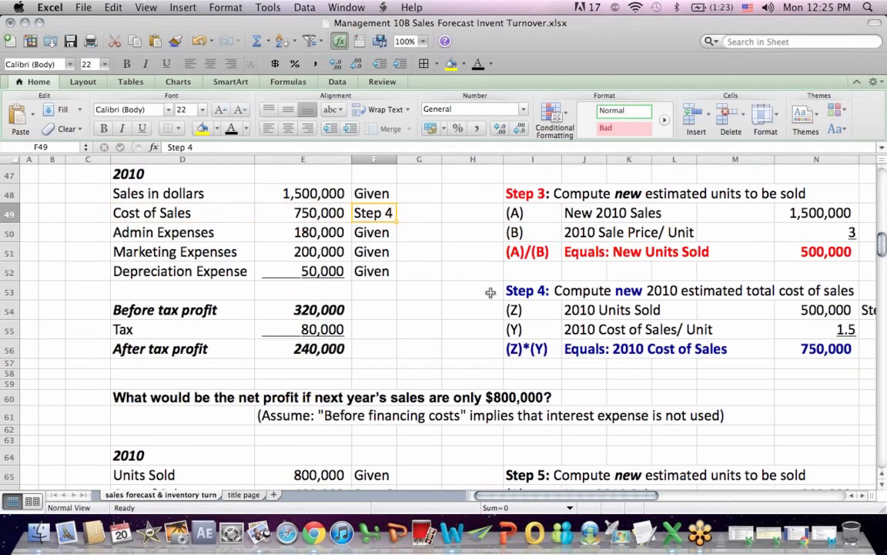
{"action": "left_click", "coordinate": [515, 290]}
{"action": "left_click_drag", "start_coordinate": [148, 193], "coordinate": [312, 193]}
{"action": "left_click_drag", "start_coordinate": [154, 207], "coordinate": [353, 216]}
{"action": "left_click", "coordinate": [513, 291]}
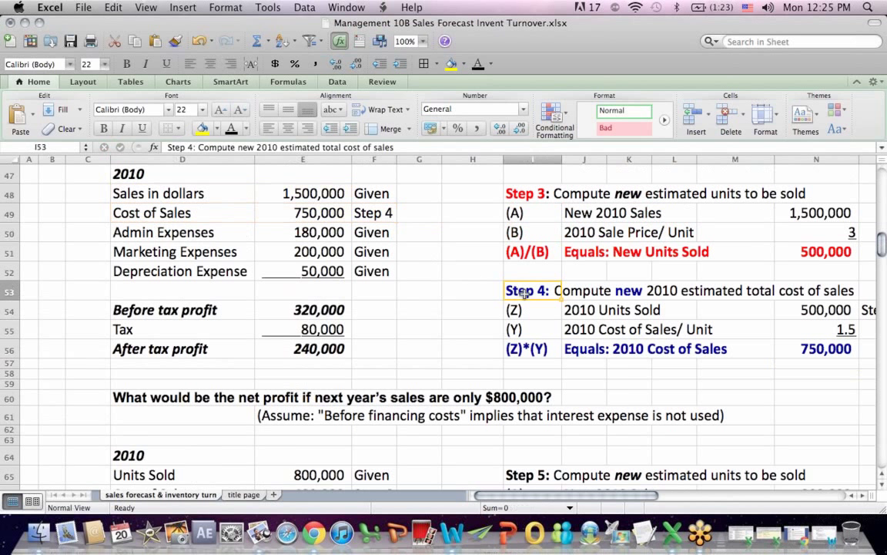
- Review the admin, marketing and depreciation expenses in rows 50 to 52 and inspect the before tax profit formula in E54
{"action": "left_click_drag", "start_coordinate": [127, 231], "coordinate": [383, 267]}
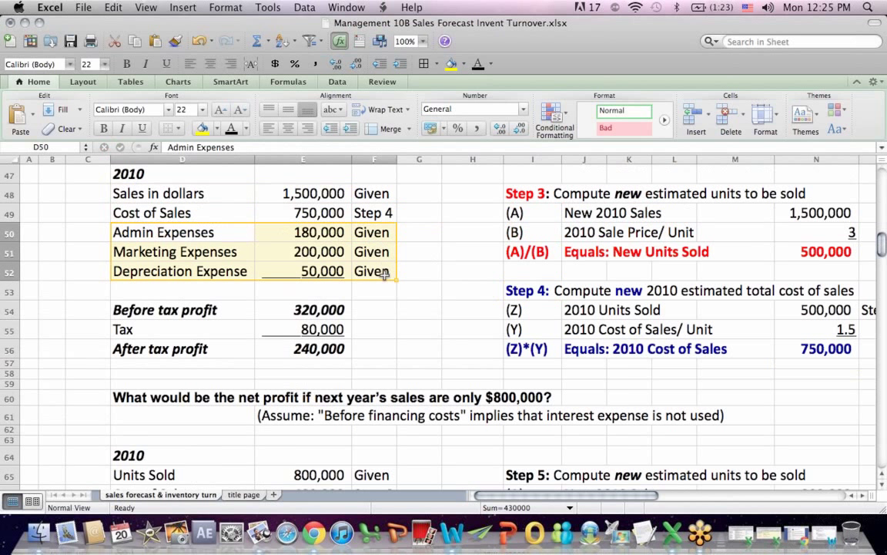
{"action": "left_click", "coordinate": [297, 312]}
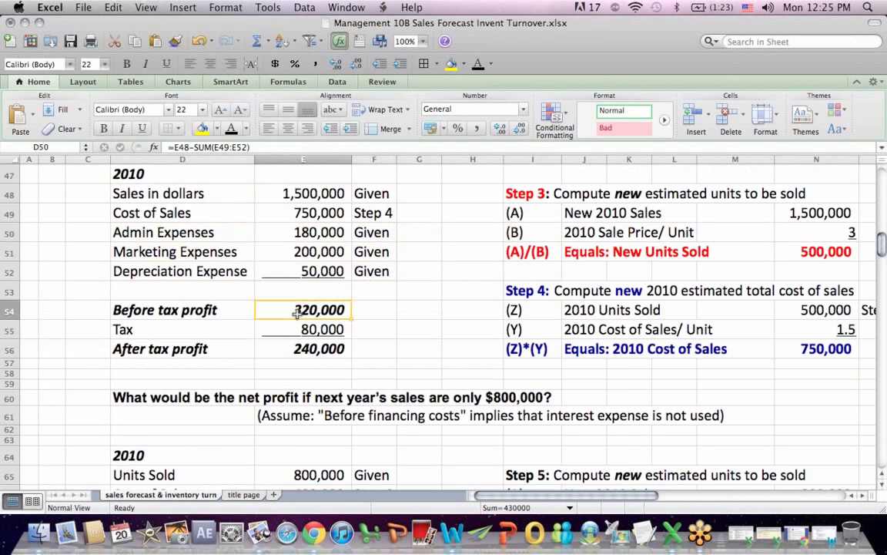
{"action": "left_click", "coordinate": [196, 147]}
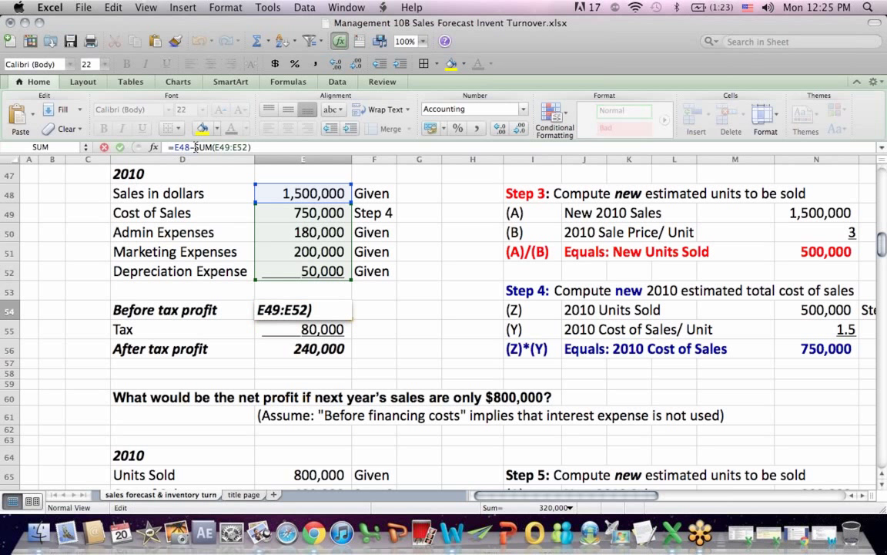
{"action": "key", "text": "Return"}
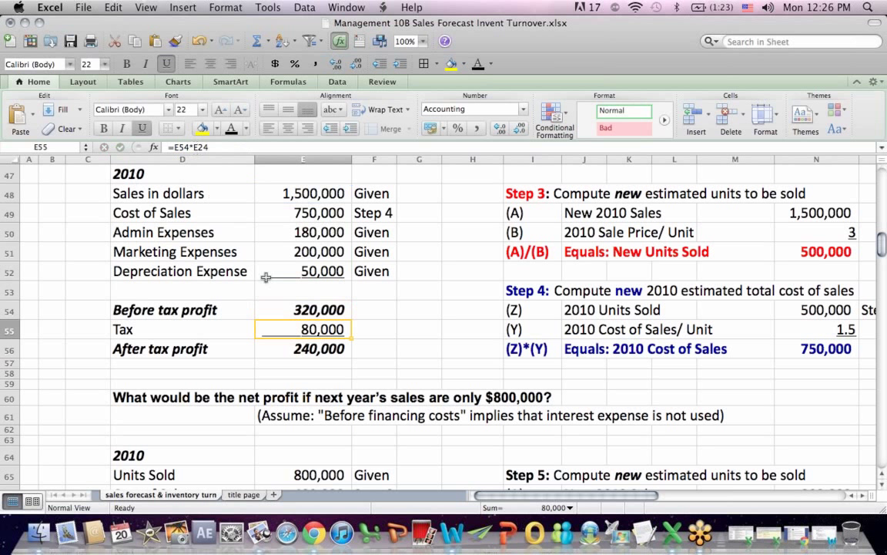
- Inspect the tax formula in E55 and trace its references to the before tax profit in E54 and the tax rate in E24
{"action": "left_click", "coordinate": [294, 310]}
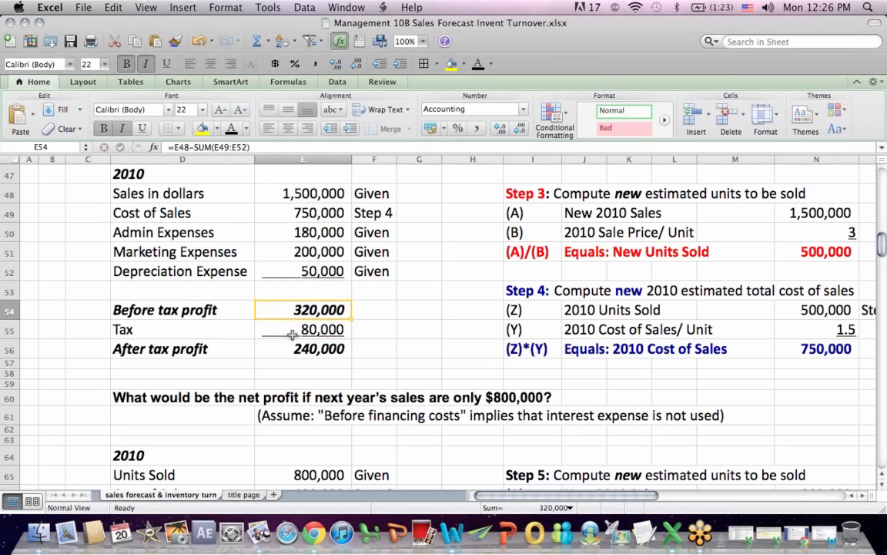
{"action": "key", "text": "Return"}
{"action": "left_click", "coordinate": [195, 146]}
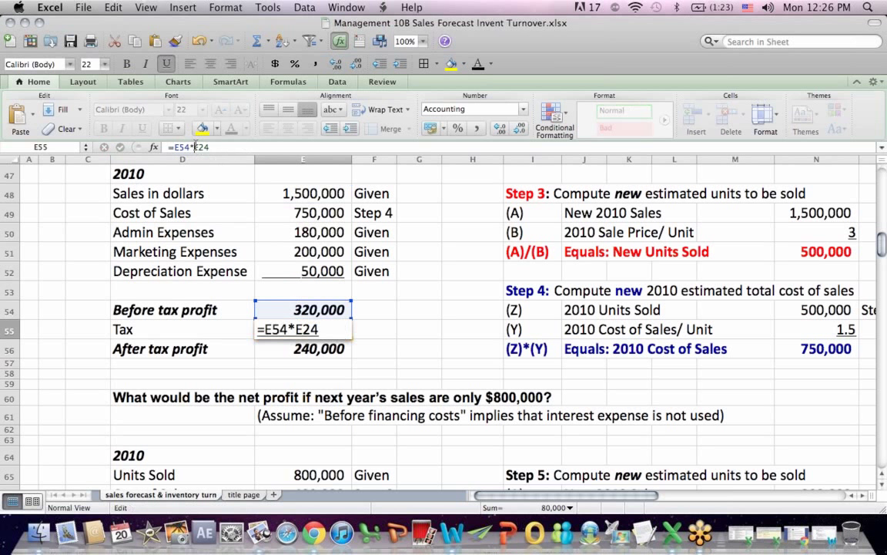
{"action": "scroll", "coordinate": [870, 224], "scroll_direction": "up", "scroll_amount": 10}
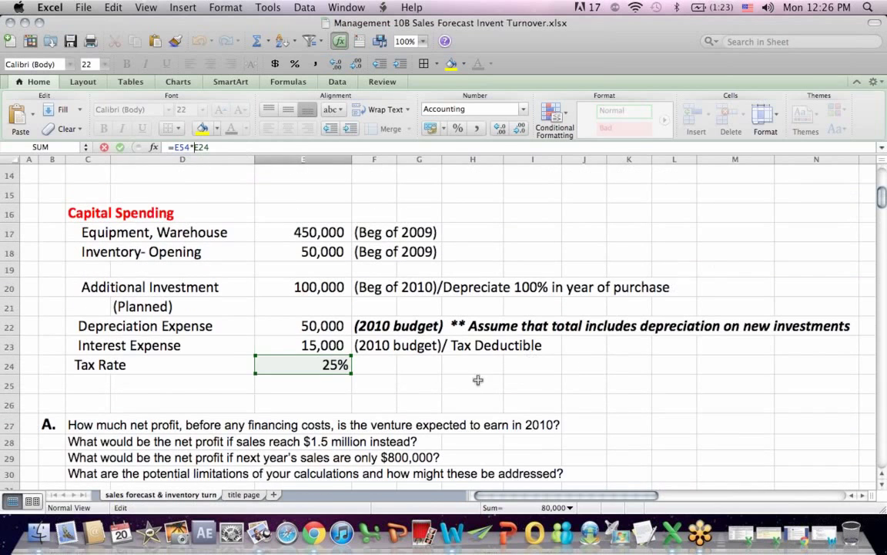
{"action": "left_click_drag", "start_coordinate": [882, 196], "coordinate": [883, 243]}
{"action": "key", "text": "Return"}
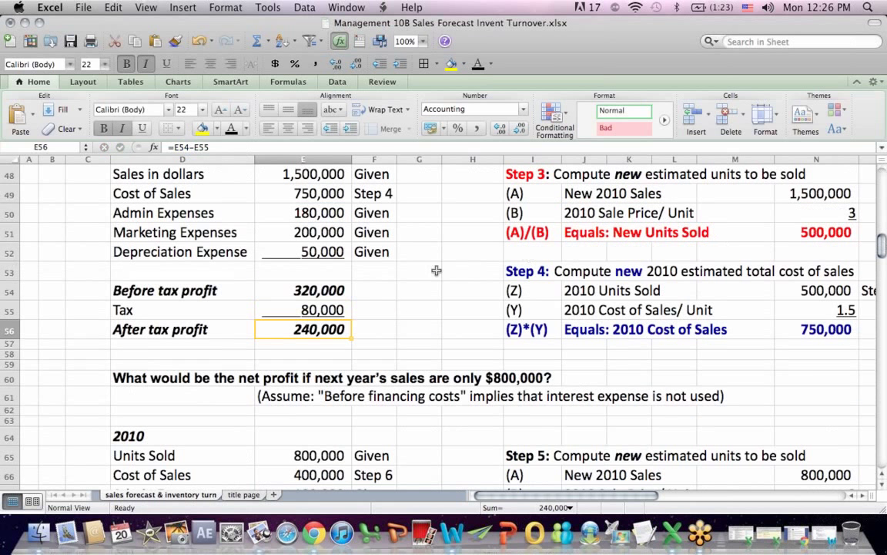
- Inspect the after tax profit formula in E56 and read the $800,000 sales question in row 60
{"action": "left_click", "coordinate": [190, 148]}
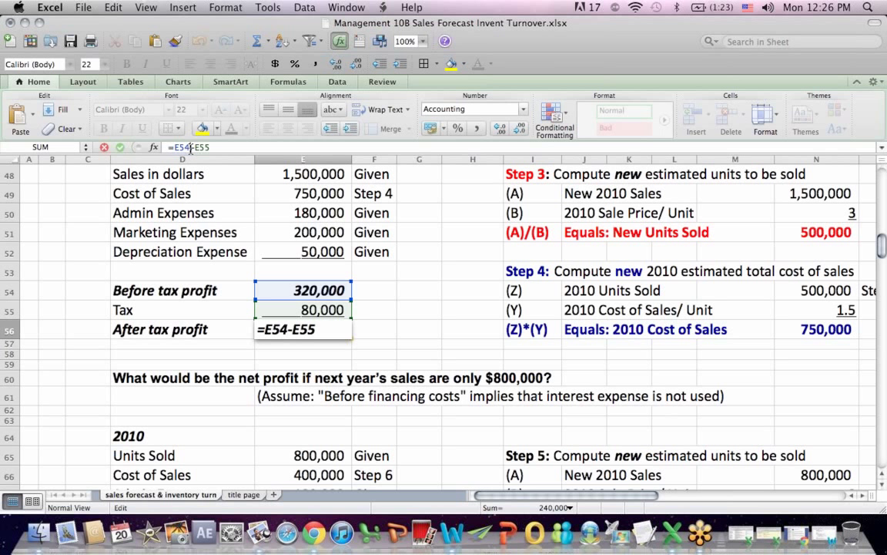
{"action": "key", "text": "Return"}
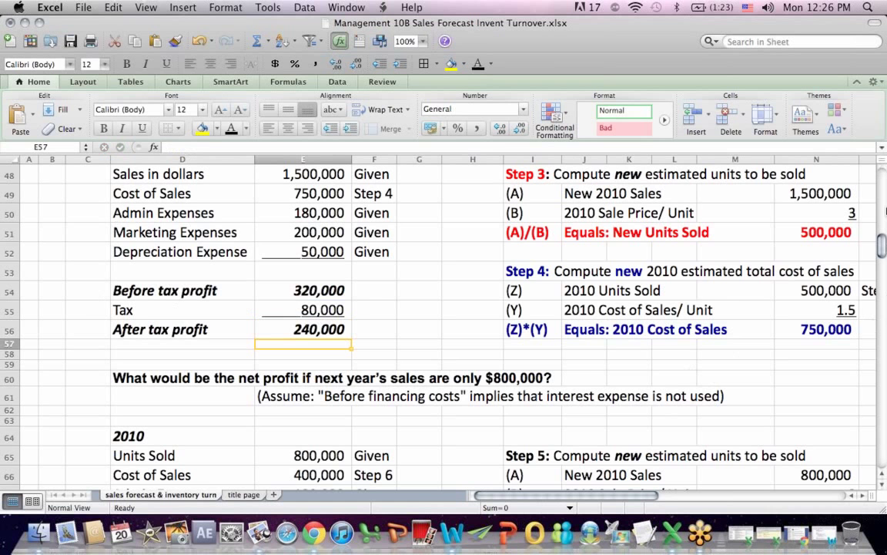
{"action": "left_click_drag", "start_coordinate": [883, 243], "coordinate": [883, 259]}
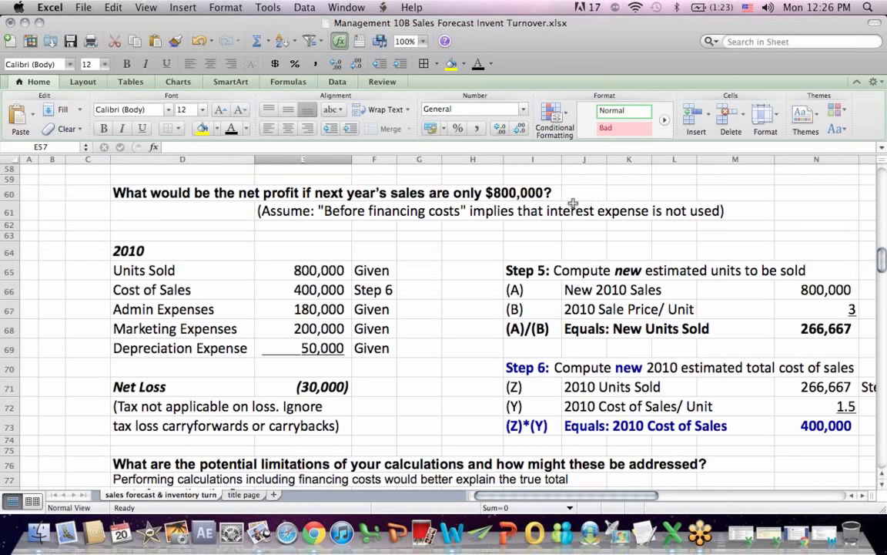
{"action": "left_click_drag", "start_coordinate": [502, 183], "coordinate": [112, 192]}
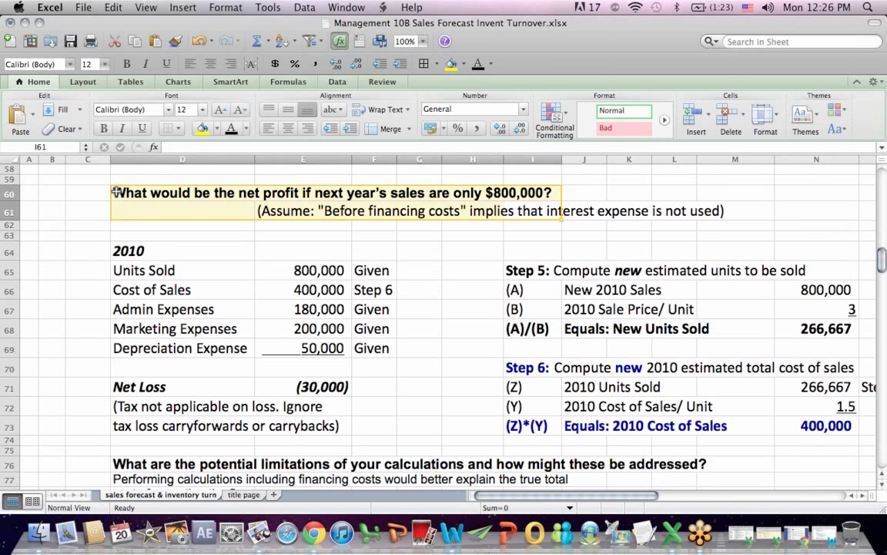
- Review the Units Sold line in row 65 and the sales, sale price and new units sold in Step 5
{"action": "left_click", "coordinate": [124, 267]}
{"action": "left_click_drag", "start_coordinate": [123, 267], "coordinate": [452, 274]}
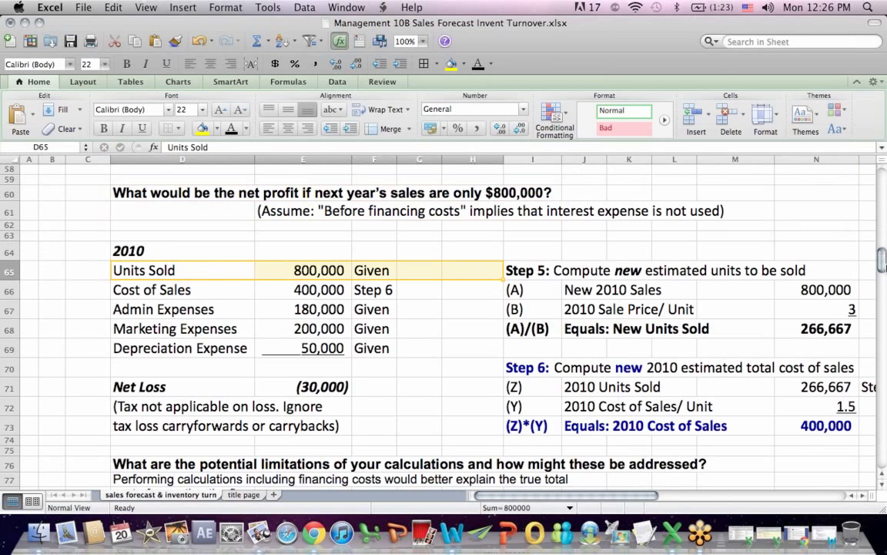
{"action": "left_click_drag", "start_coordinate": [883, 262], "coordinate": [883, 267]}
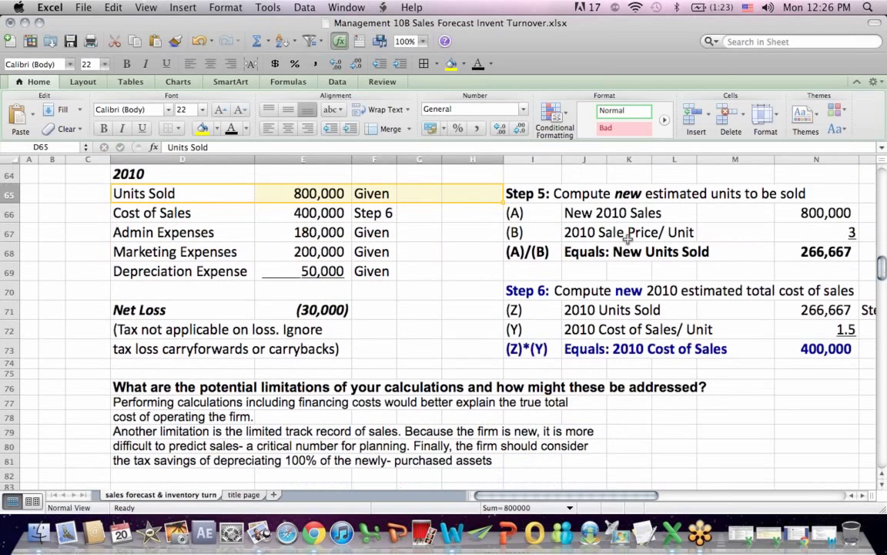
{"action": "left_click_drag", "start_coordinate": [586, 252], "coordinate": [793, 252]}
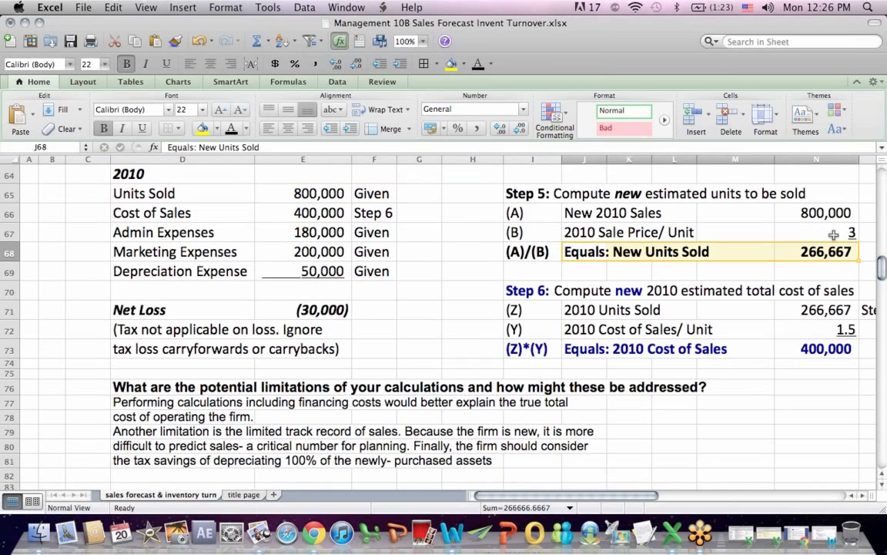
{"action": "mouse_move", "coordinate": [844, 213]}
{"action": "left_mouse_down"}
{"action": "mouse_move", "coordinate": [564, 212]}
{"action": "mouse_move", "coordinate": [842, 232]}
{"action": "left_mouse_up"}
- Review the Step 6 units sold, cost per unit and cost of sales, and trace the result to E66
{"action": "left_click_drag", "start_coordinate": [882, 264], "coordinate": [883, 273]}
{"action": "left_click_drag", "start_coordinate": [574, 232], "coordinate": [796, 231]}
{"action": "left_click_drag", "start_coordinate": [844, 251], "coordinate": [605, 251]}
{"action": "left_click", "coordinate": [811, 270]}
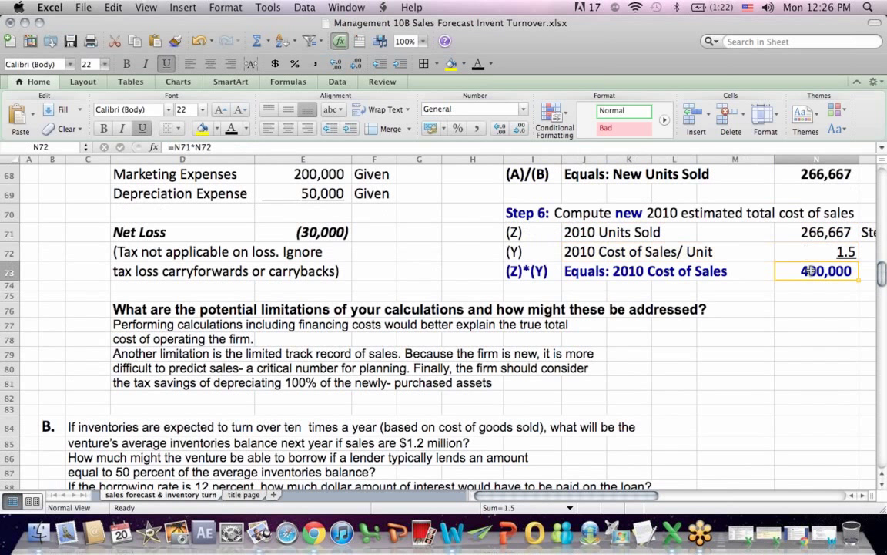
{"action": "scroll", "coordinate": [878, 273], "scroll_direction": "up", "scroll_amount": 5}
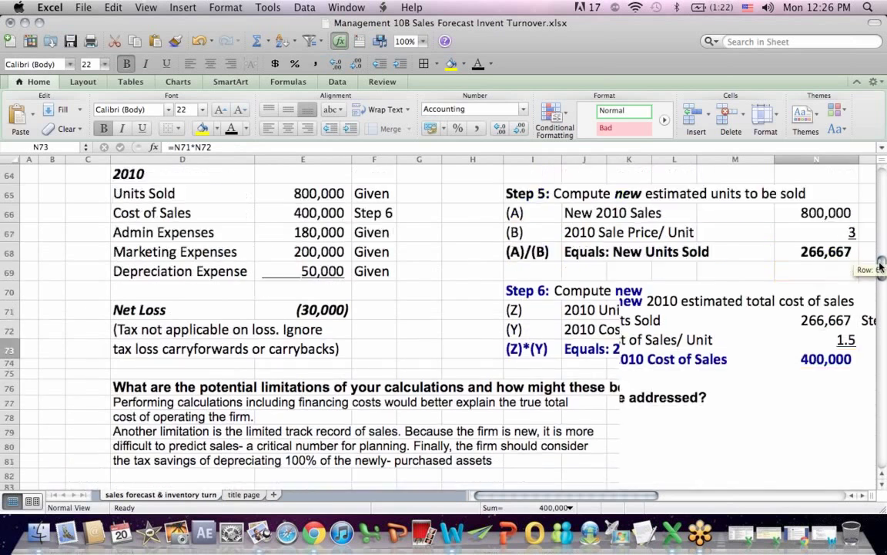
{"action": "left_click", "coordinate": [335, 256]}
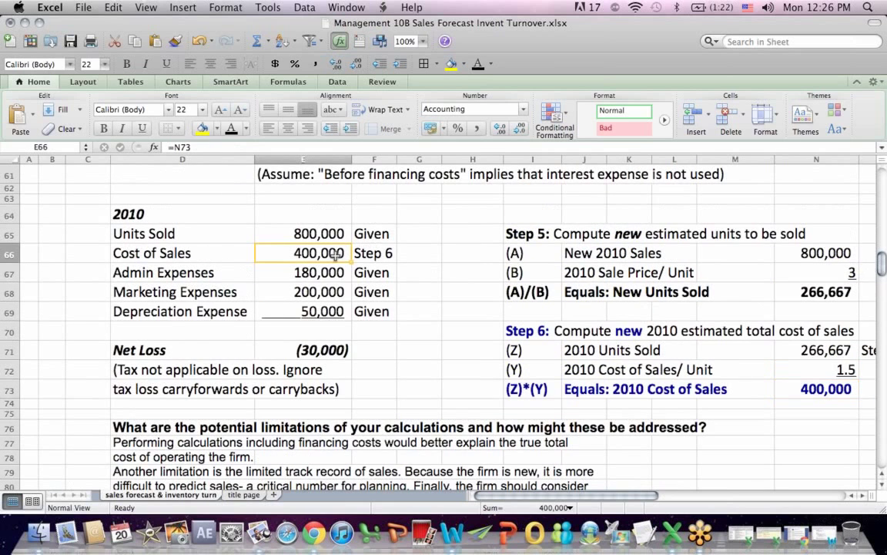
- Read the part B question in rows 84 and 85 about inventory turnover and the average inventories balance
{"action": "left_click_drag", "start_coordinate": [881, 261], "coordinate": [884, 287]}
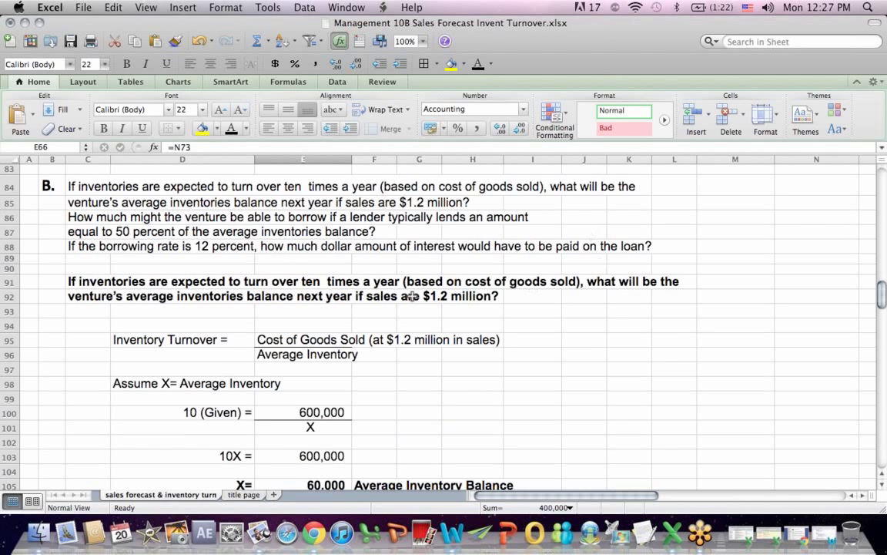
{"action": "left_click_drag", "start_coordinate": [85, 186], "coordinate": [447, 191]}
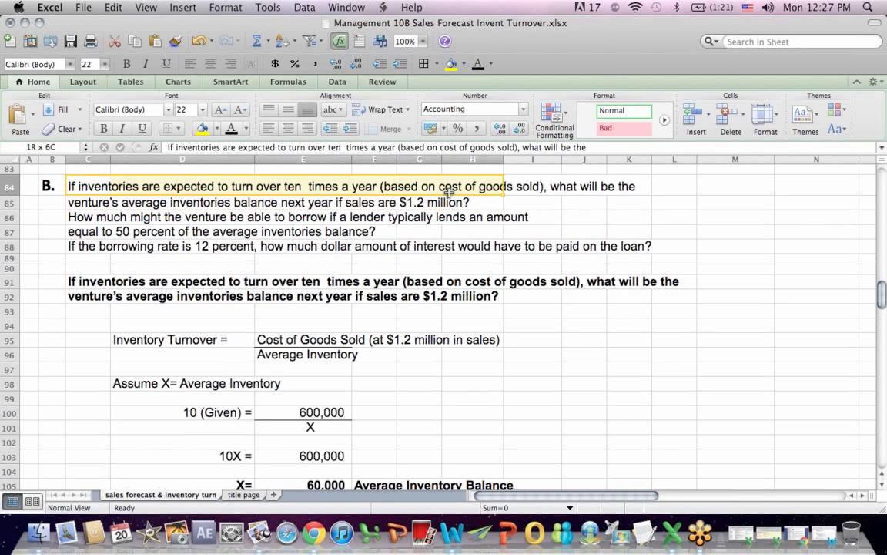
{"action": "left_click_drag", "start_coordinate": [447, 191], "coordinate": [447, 191]}
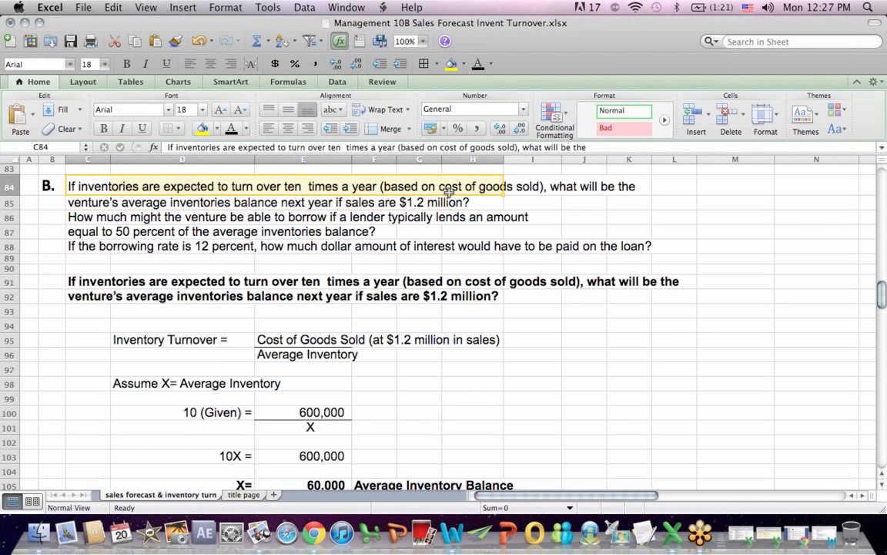
{"action": "left_click_drag", "start_coordinate": [83, 203], "coordinate": [507, 202]}
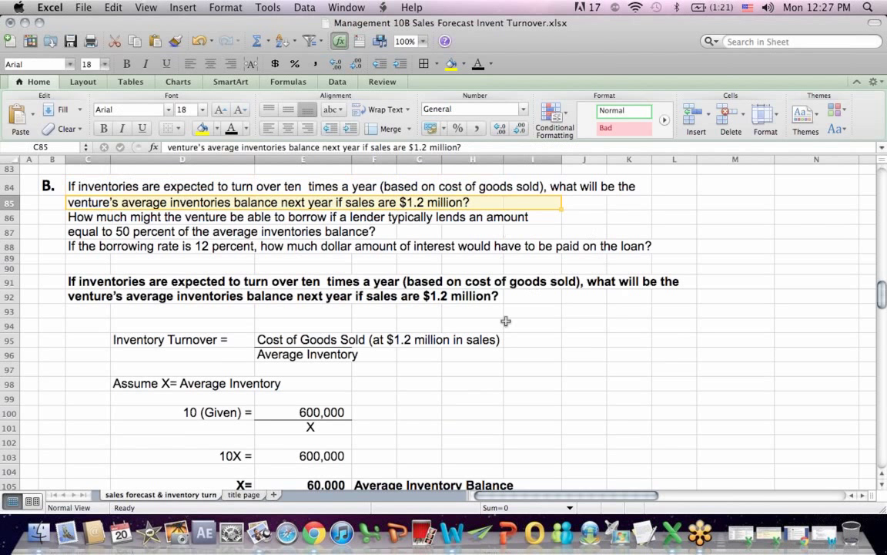
{"action": "left_click", "coordinate": [538, 369]}
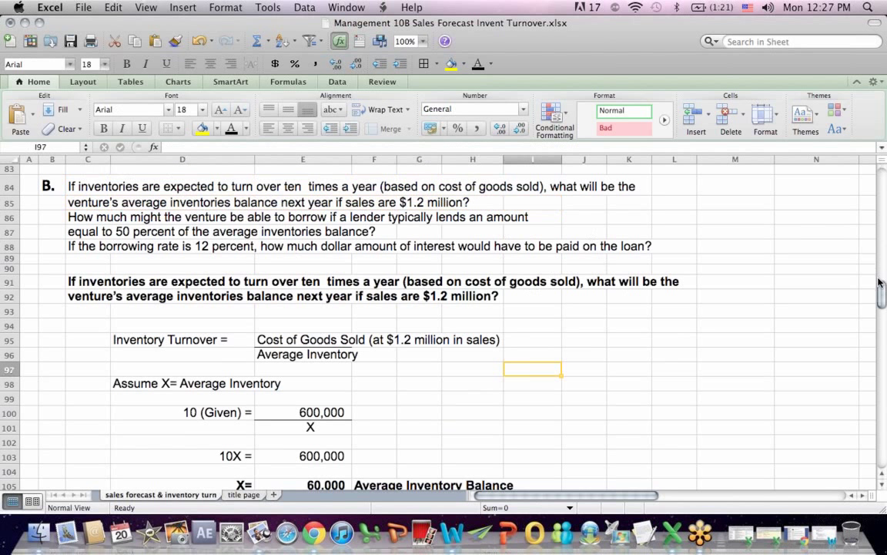
- Review the inventory turnover ratio in rows 95 and 96 and inspect the cost of goods sold in E100 at $1.2 million in sales
{"action": "left_click", "coordinate": [125, 342]}
{"action": "left_click", "coordinate": [282, 341]}
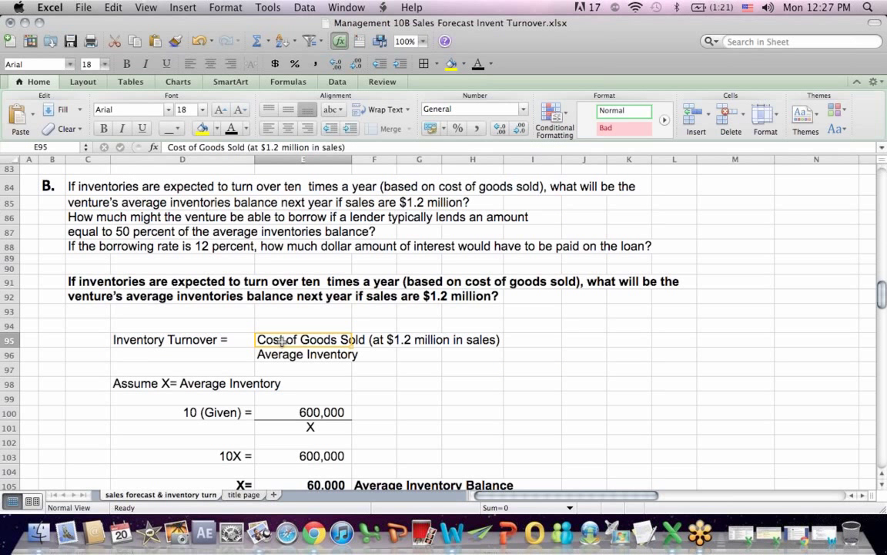
{"action": "left_click", "coordinate": [281, 358]}
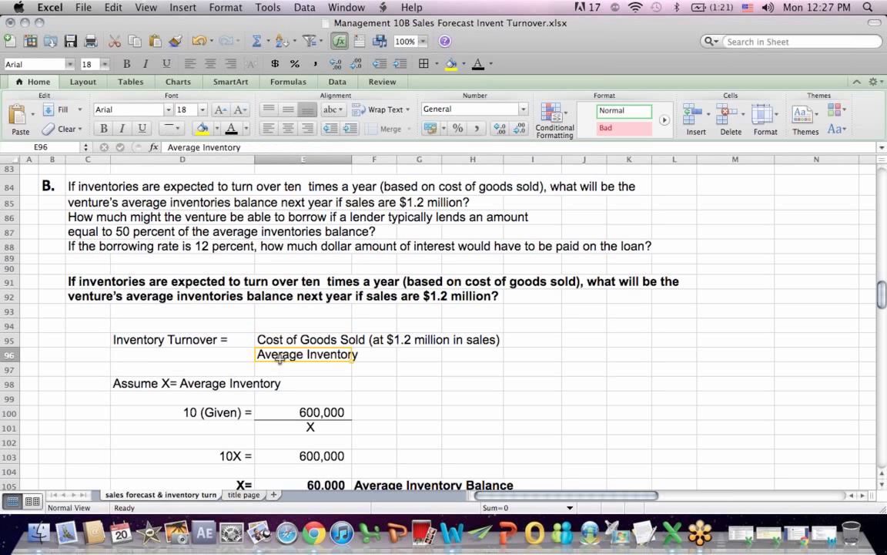
{"action": "left_click", "coordinate": [281, 340]}
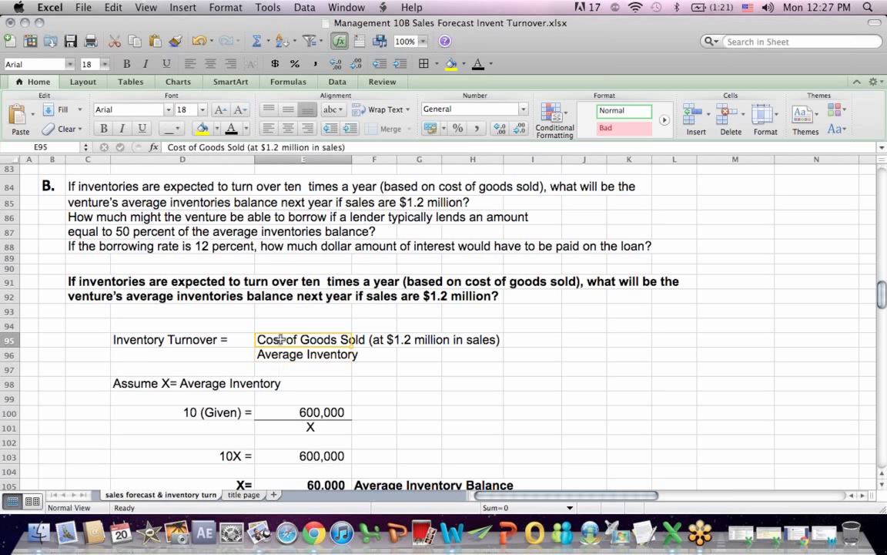
{"action": "left_click", "coordinate": [426, 339]}
{"action": "left_click", "coordinate": [427, 296]}
{"action": "left_click", "coordinate": [322, 410]}
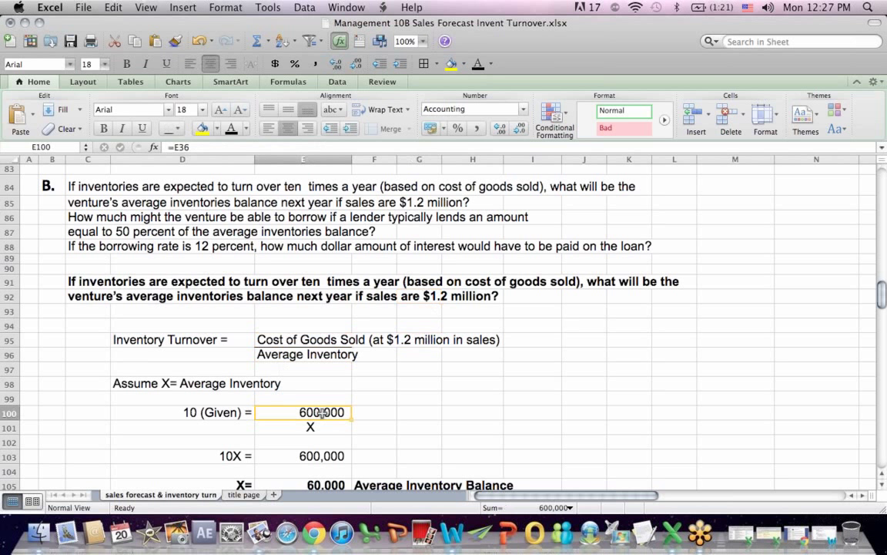
- Trace the inventory turnover term in D95 to the ten-times-a-year statement in row 91 and the given value in D100
{"action": "left_click", "coordinate": [175, 338]}
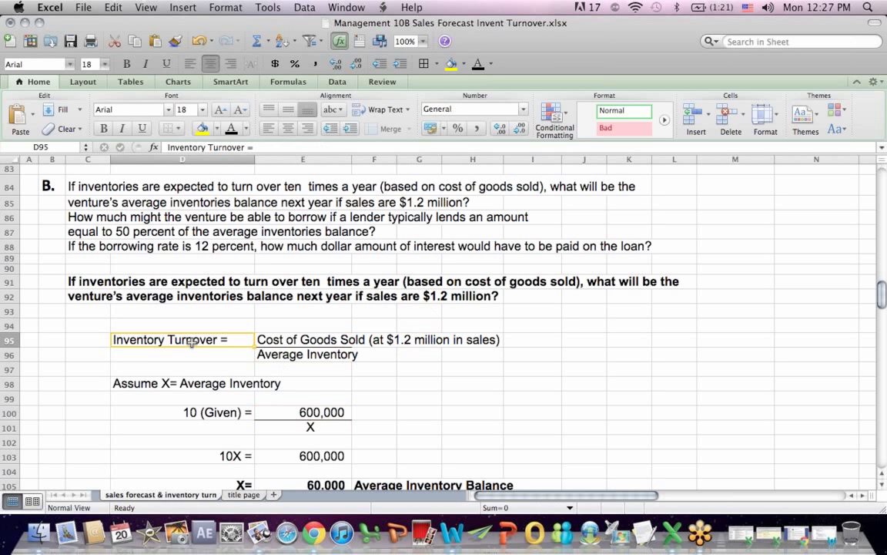
{"action": "left_click", "coordinate": [166, 285]}
{"action": "left_click_drag", "start_coordinate": [167, 284], "coordinate": [377, 282]}
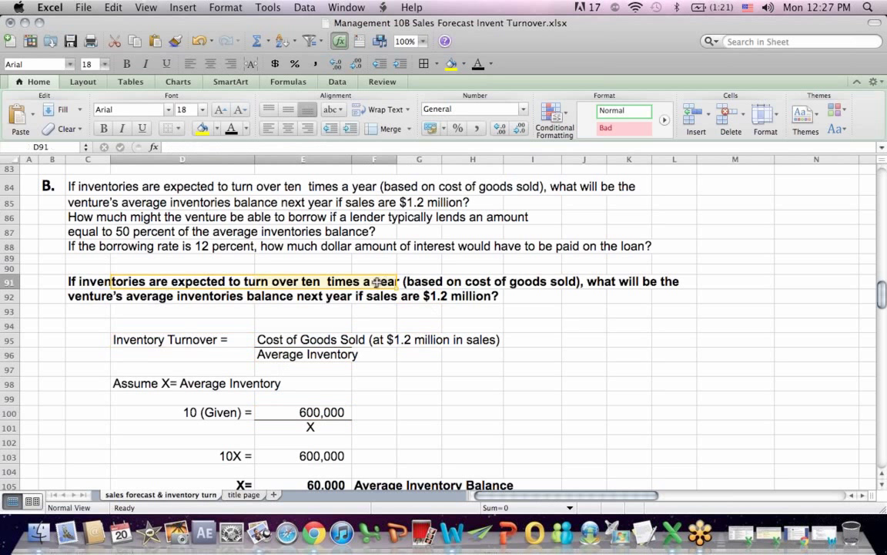
{"action": "left_click", "coordinate": [213, 413]}
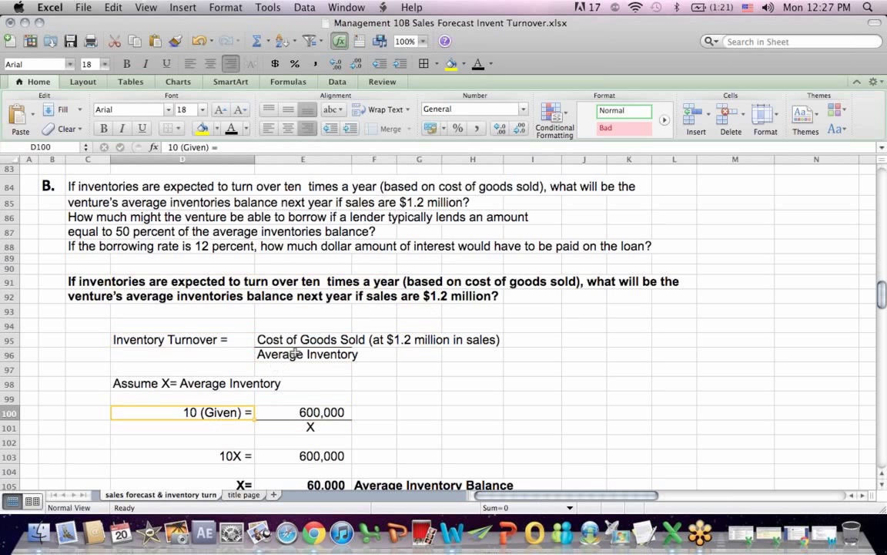
- Match the Average Inventory denominator in E96 with the question in row 92 and the unknown X in E101
{"action": "left_click", "coordinate": [271, 355]}
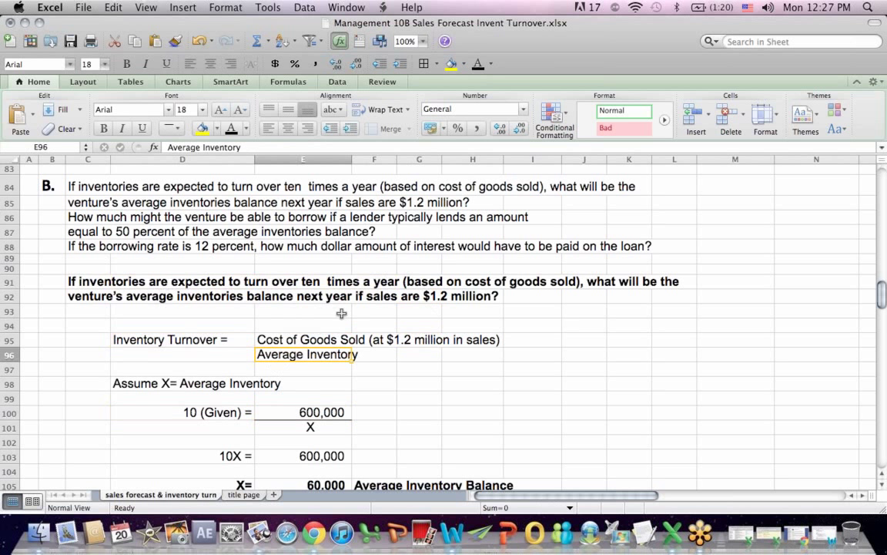
{"action": "left_click", "coordinate": [155, 296]}
{"action": "left_click", "coordinate": [327, 359]}
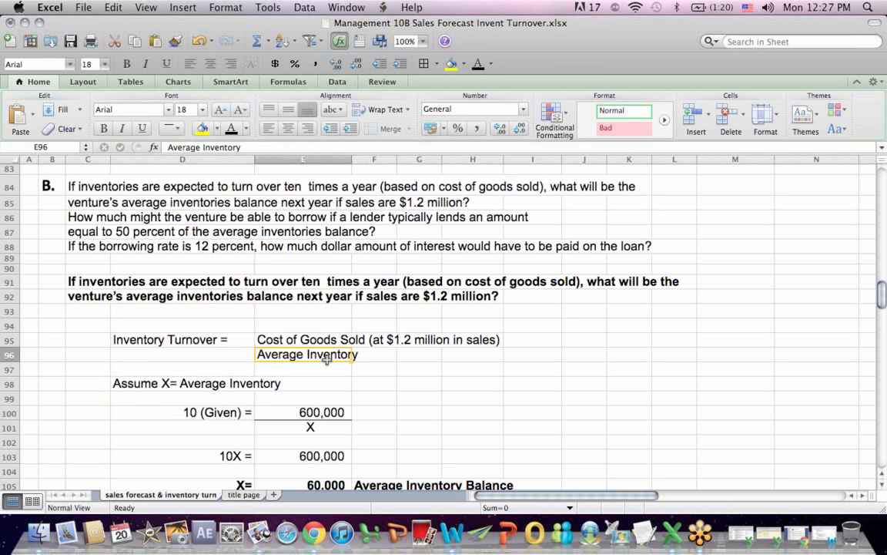
{"action": "left_click", "coordinate": [312, 427]}
- Examine the 10X equation in row 103 and its solution for the average inventory balance in row 105
{"action": "key", "text": "Down"}
{"action": "key", "text": "Down"}
{"action": "key", "text": "Down"}
{"action": "key", "text": "Down"}
{"action": "key", "text": "Down"}
{"action": "key", "text": "Down"}
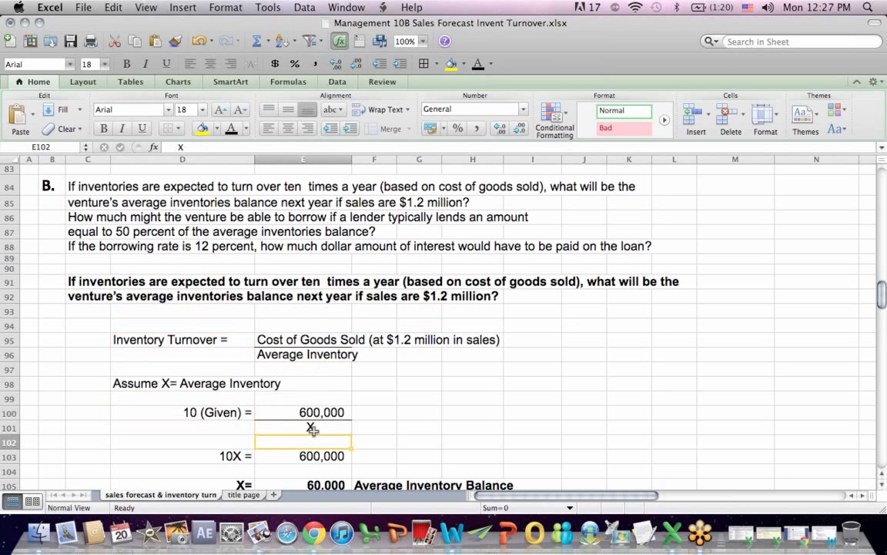
{"action": "key", "text": "Down"}
{"action": "key", "text": "Down"}
{"action": "key", "text": "Down"}
{"action": "key", "text": "Down"}
{"action": "key", "text": "Down"}
{"action": "key", "text": "Down"}
{"action": "key", "text": "Down"}
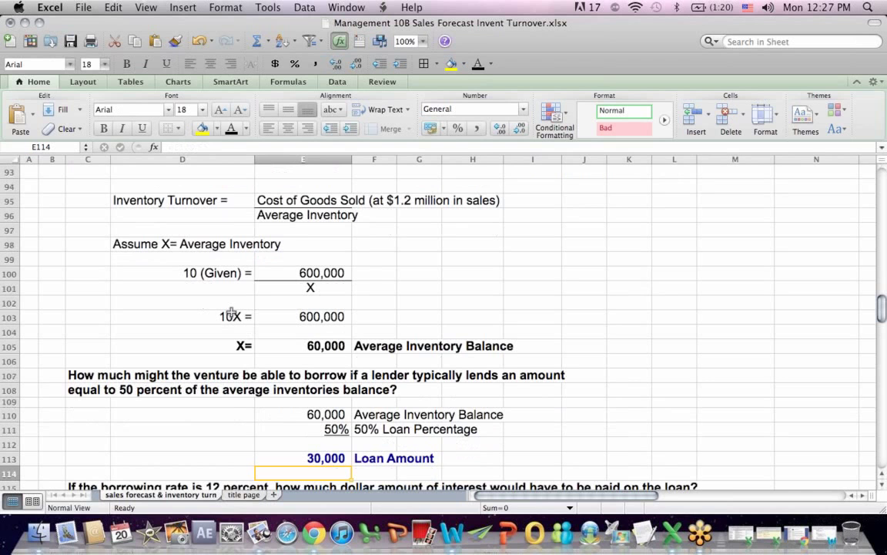
{"action": "left_click", "coordinate": [372, 268]}
{"action": "left_click", "coordinate": [188, 262]}
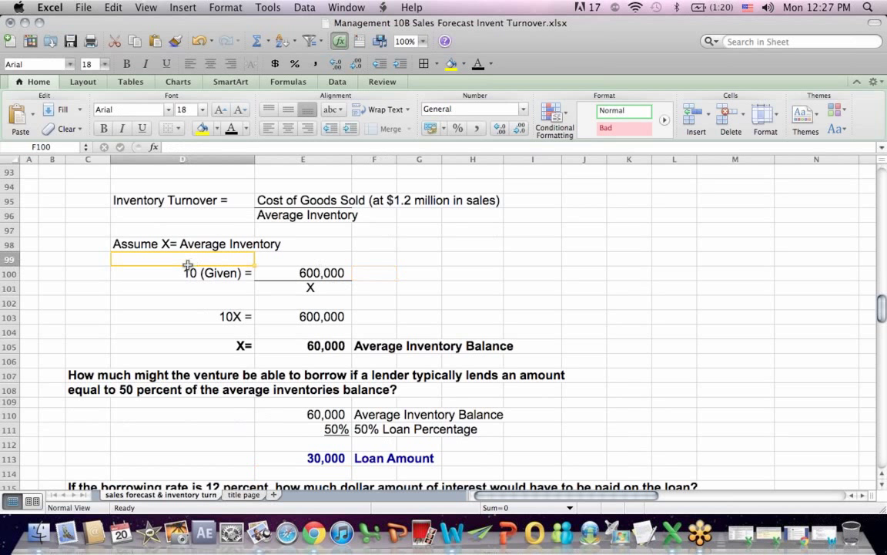
{"action": "left_click", "coordinate": [191, 311]}
{"action": "left_click", "coordinate": [289, 314]}
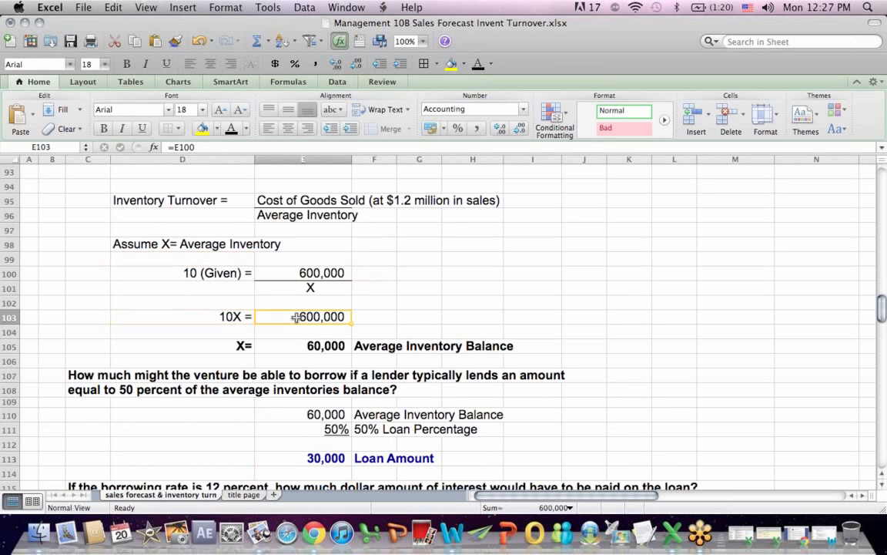
{"action": "left_click", "coordinate": [198, 317]}
{"action": "left_click", "coordinate": [317, 316]}
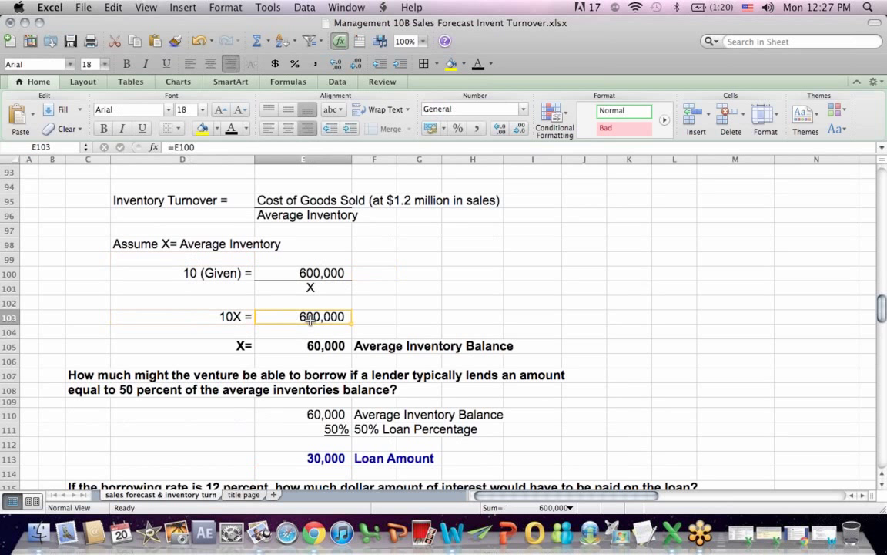
{"action": "left_click_drag", "start_coordinate": [222, 351], "coordinate": [495, 348]}
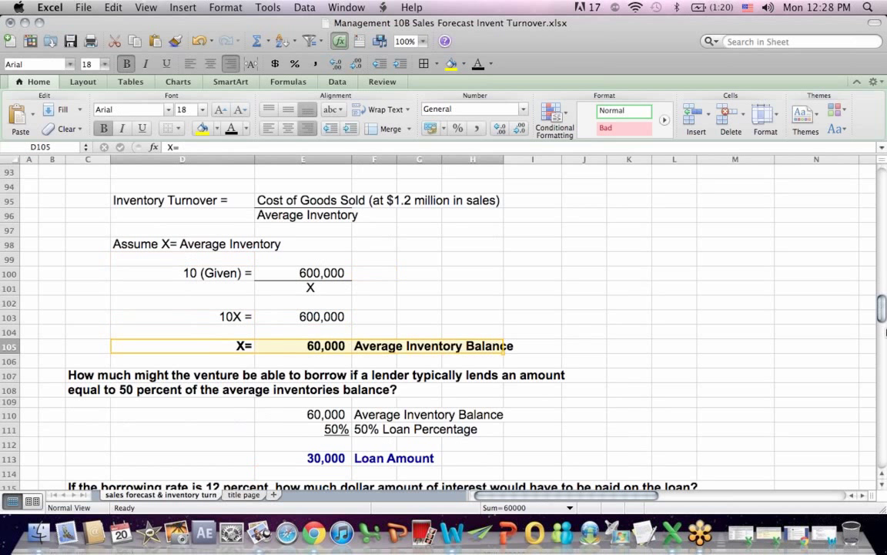
- Read the borrowing question in rows 107 and 108 about lending 50 percent of the average inventories balance
{"action": "left_click", "coordinate": [492, 415]}
{"action": "key", "text": "Down"}
{"action": "key", "text": "Down"}
{"action": "key", "text": "Down"}
{"action": "key", "text": "Down"}
{"action": "key", "text": "Down"}
{"action": "key", "text": "Down"}
{"action": "key", "text": "Down"}
{"action": "key", "text": "Down"}
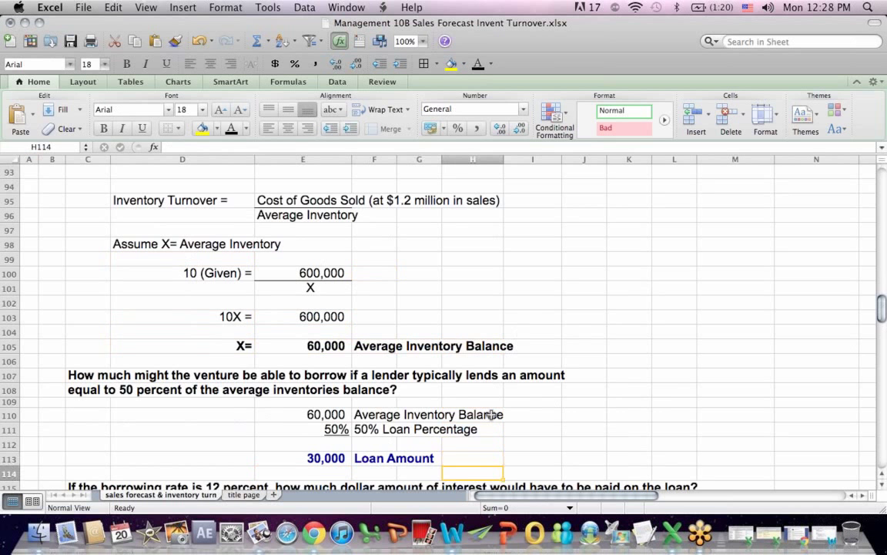
{"action": "key", "text": "Down"}
{"action": "key", "text": "Down"}
{"action": "key", "text": "Down"}
{"action": "key", "text": "Down"}
{"action": "key", "text": "Down"}
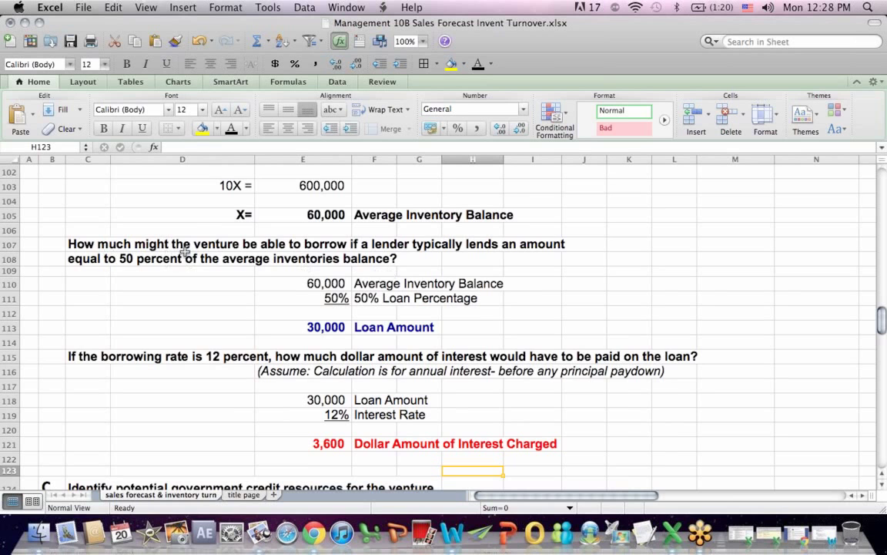
{"action": "left_click_drag", "start_coordinate": [356, 243], "coordinate": [516, 240]}
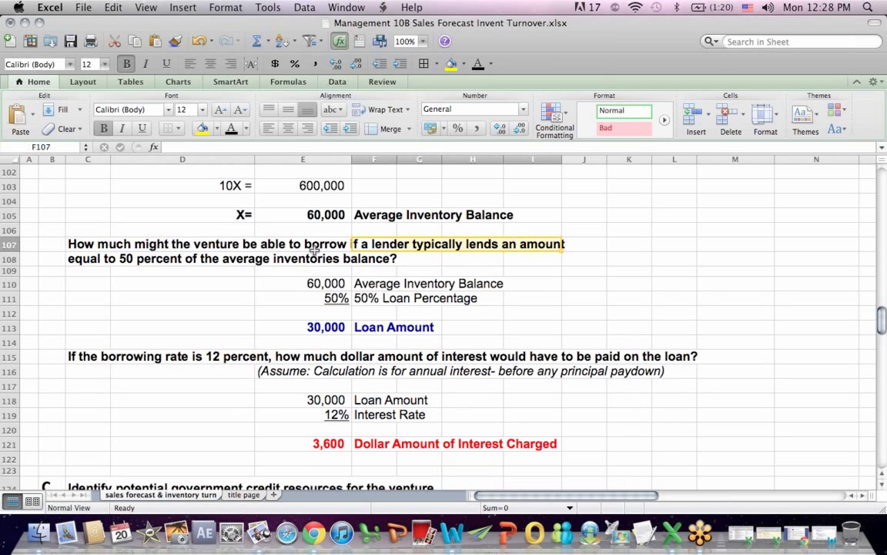
{"action": "left_click_drag", "start_coordinate": [139, 259], "coordinate": [468, 261]}
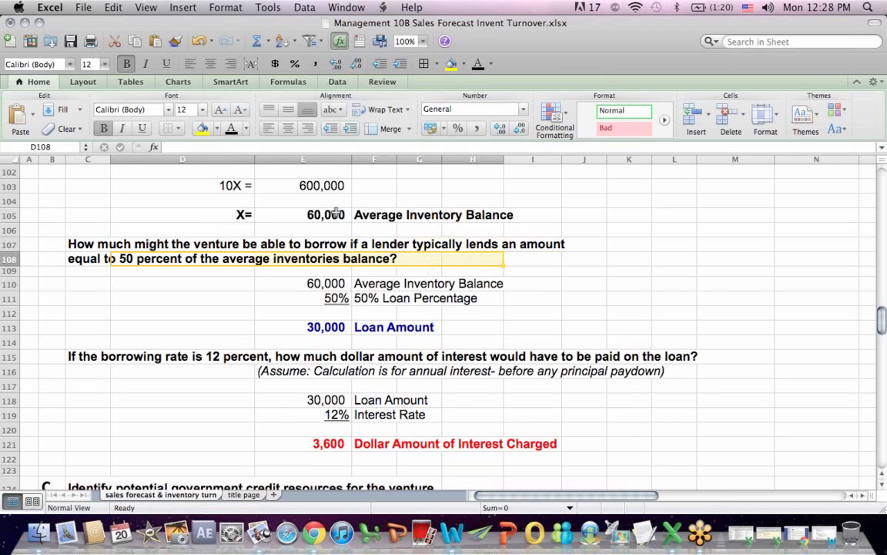
- Trace the average inventory balance from row 105 to E110 and inspect the loan percentage in E111
{"action": "left_click_drag", "start_coordinate": [320, 215], "coordinate": [497, 215]}
{"action": "left_click", "coordinate": [341, 285]}
{"action": "left_click_drag", "start_coordinate": [330, 230], "coordinate": [467, 218]}
{"action": "left_click", "coordinate": [301, 299]}
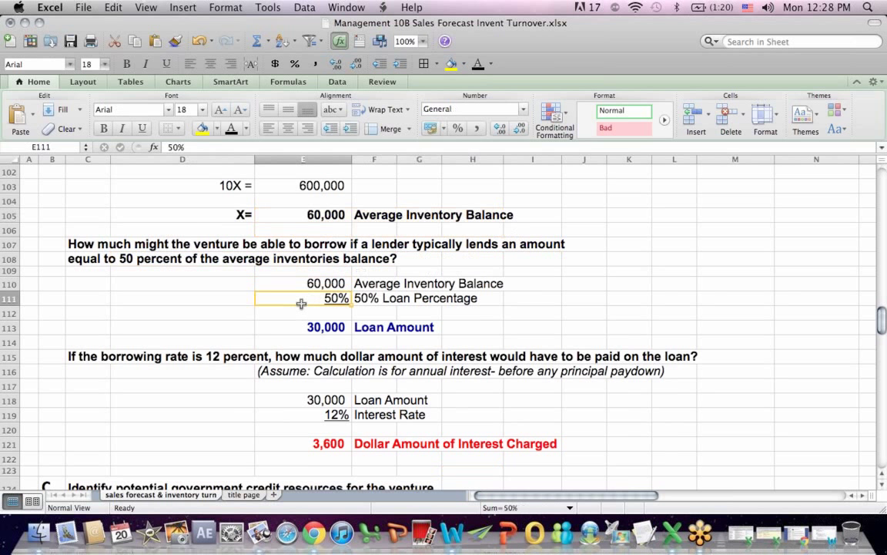
- Examine the loan amount calculation in row 113 and read the 12 percent borrowing rate question in row 115
{"action": "left_click", "coordinate": [304, 330]}
{"action": "left_click_drag", "start_coordinate": [304, 331], "coordinate": [455, 323]}
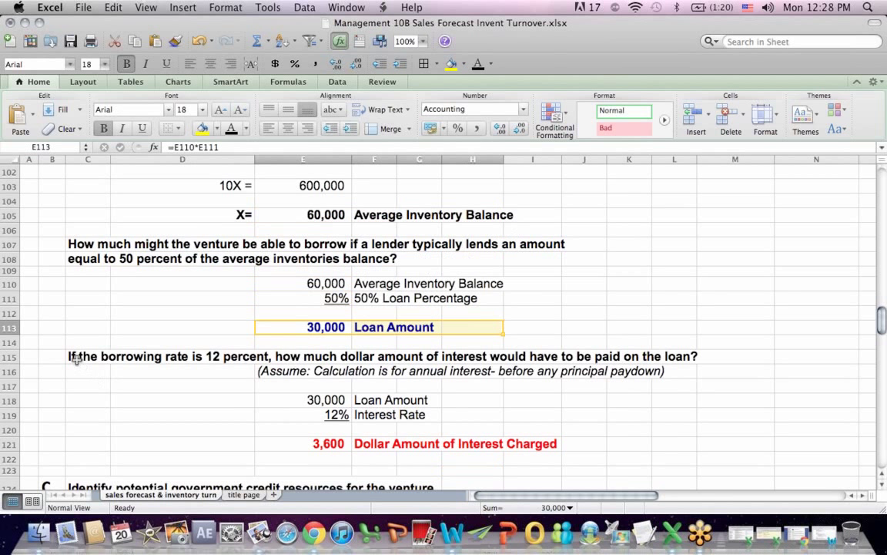
{"action": "left_click_drag", "start_coordinate": [75, 357], "coordinate": [377, 357]}
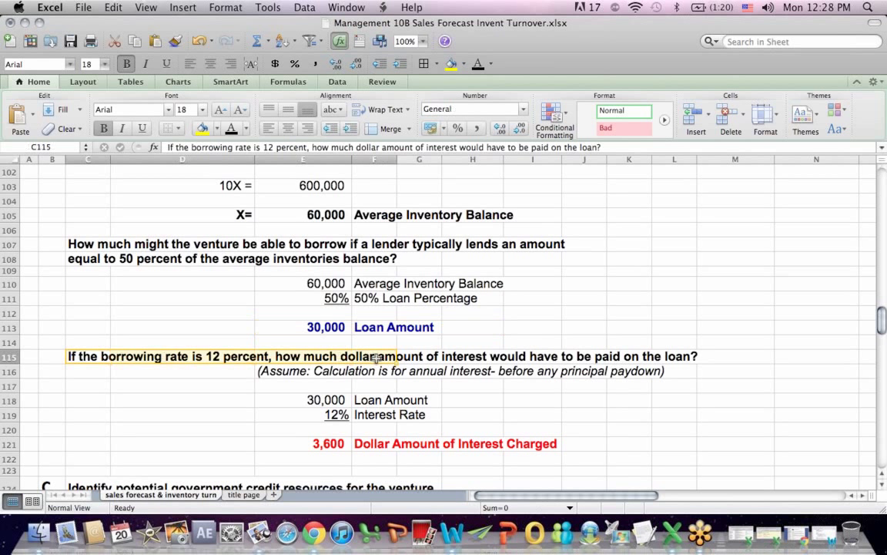
- Trace the loan amount in E118 back to row 113 and inspect the interest rate and interest charged in rows 119 and 121
{"action": "left_click", "coordinate": [308, 400]}
{"action": "left_click", "coordinate": [429, 327]}
{"action": "left_click", "coordinate": [278, 327]}
{"action": "left_click_drag", "start_coordinate": [299, 416], "coordinate": [471, 416]}
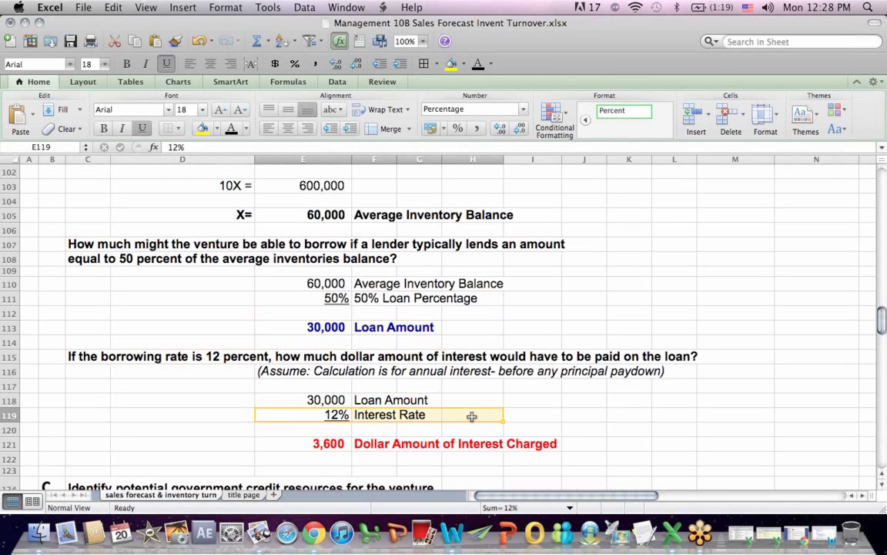
{"action": "left_click_drag", "start_coordinate": [306, 445], "coordinate": [520, 443]}
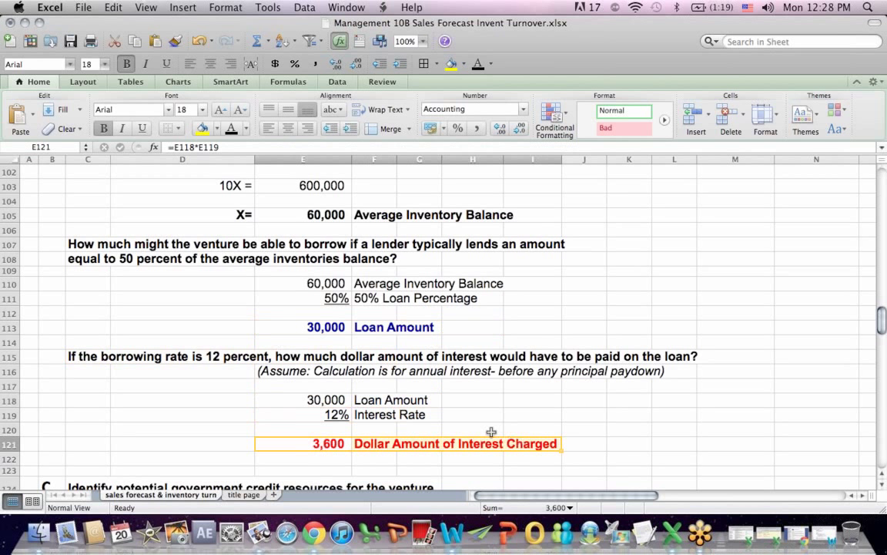
- Inspect the interest formula in E121 together with the loan amount cell E118 it refers to
{"action": "left_click", "coordinate": [326, 399]}
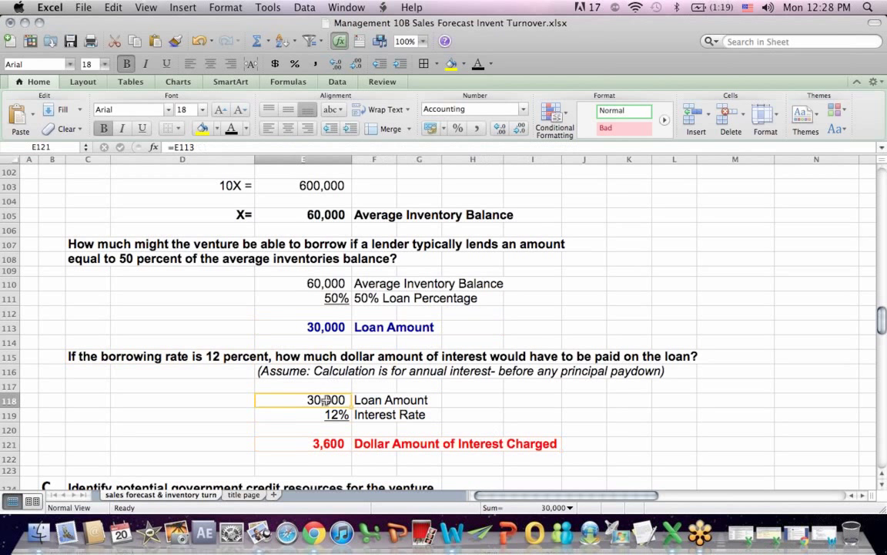
{"action": "left_click", "coordinate": [326, 444]}
{"action": "left_click", "coordinate": [200, 154]}
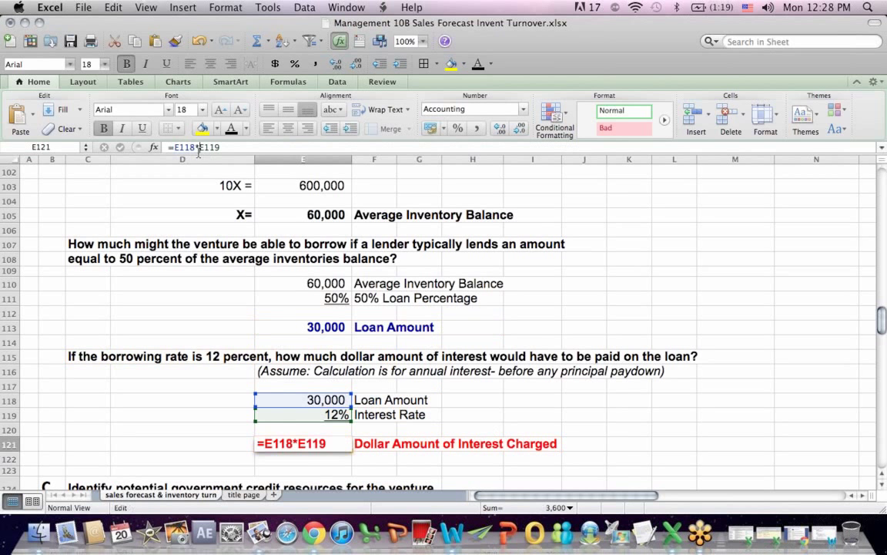
{"action": "key", "text": "Return"}
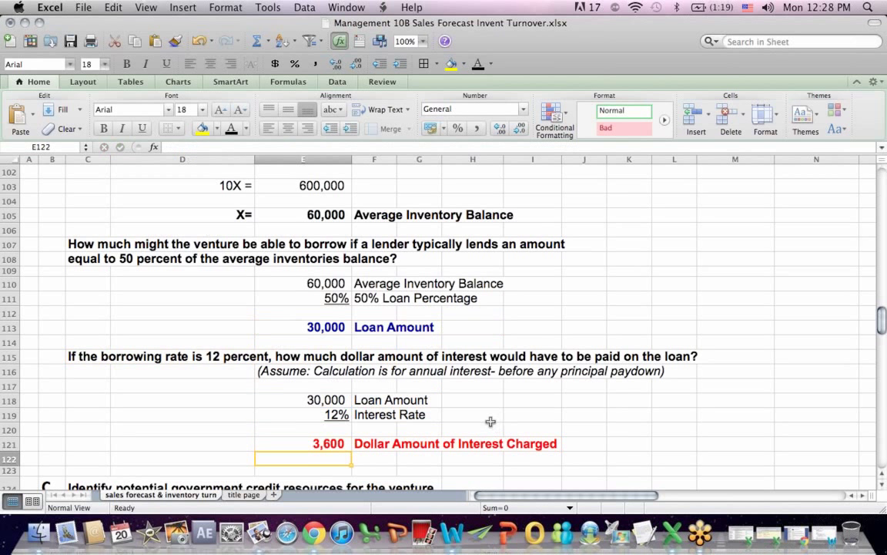
- Examine the assumption in row 116 about annual interest before any principal paydown
{"action": "key", "text": "Up"}
{"action": "key", "text": "Up"}
{"action": "key", "text": "Up"}
{"action": "key", "text": "Up"}
{"action": "key", "text": "Up"}
{"action": "key", "text": "Up"}
{"action": "key", "text": "Down"}
{"action": "key", "text": "Down"}
{"action": "key", "text": "Down"}
{"action": "key", "text": "Down"}
{"action": "key", "text": "Down"}
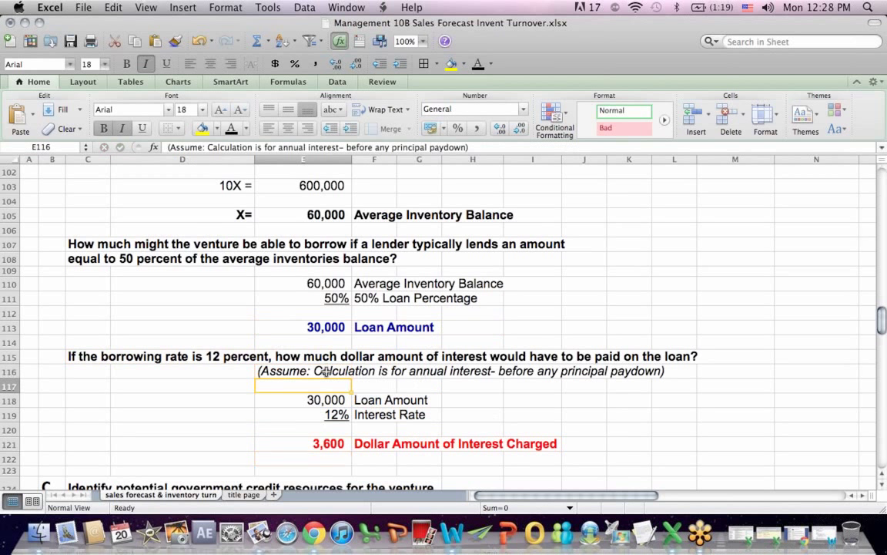
{"action": "key", "text": "Down"}
{"action": "key", "text": "Down"}
{"action": "key", "text": "Down"}
{"action": "key", "text": "Down"}
{"action": "key", "text": "Down"}
{"action": "key", "text": "Down"}
{"action": "key", "text": "Down"}
{"action": "key", "text": "Down"}
{"action": "key", "text": "Down"}
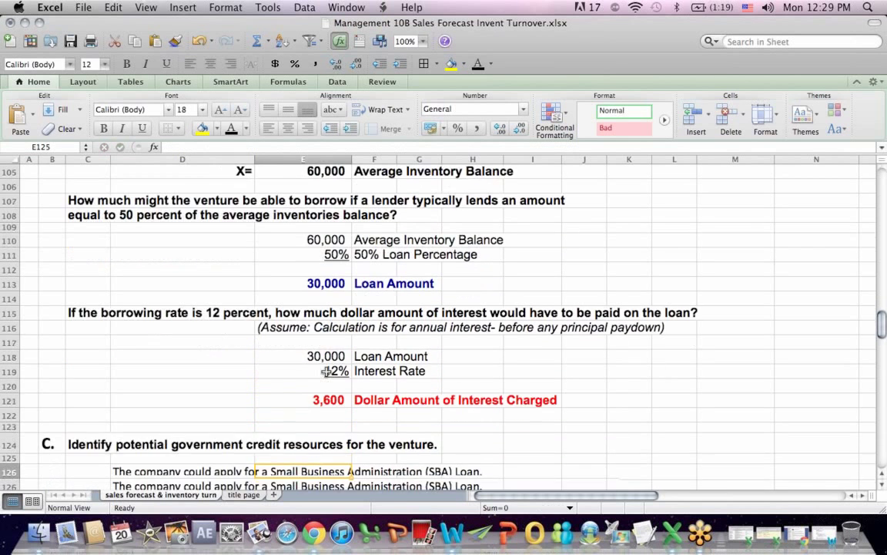
{"action": "left_click_drag", "start_coordinate": [282, 271], "coordinate": [588, 270]}
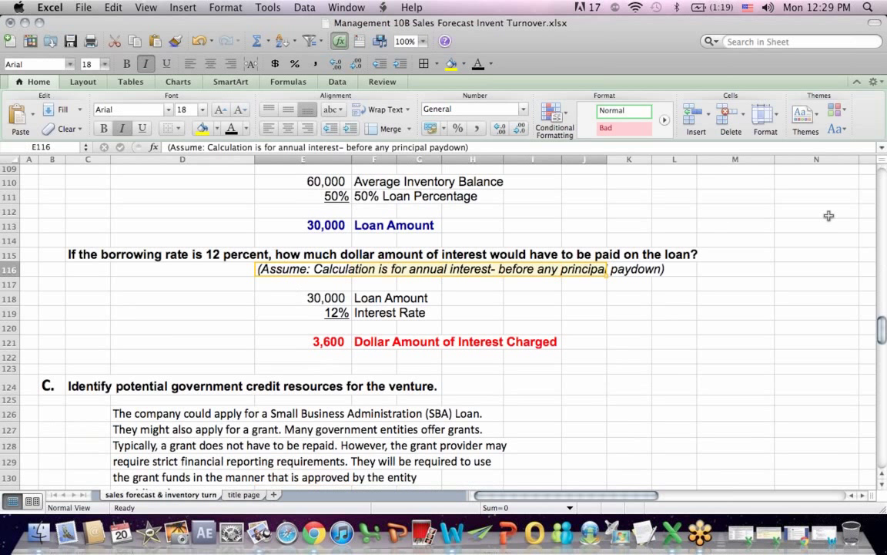
- Review the sales in dollars heading in row 4 and the Step 1 units sold and Step 2 cost of sales calculations
{"action": "left_click", "coordinate": [388, 237]}
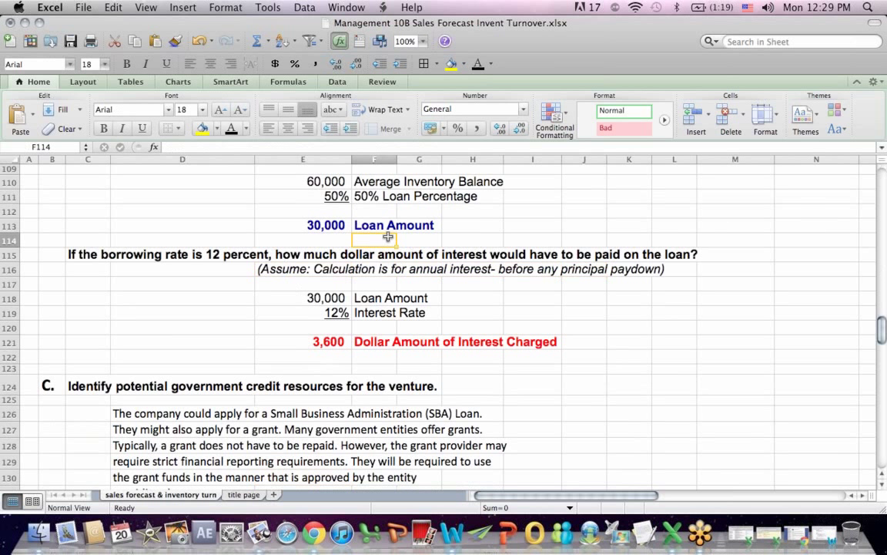
{"action": "key", "text": "Up"}
{"action": "key", "text": "Up"}
{"action": "key", "text": "Up"}
{"action": "key", "text": "Up"}
{"action": "key", "text": "Up"}
{"action": "key", "text": "Up"}
{"action": "key", "text": "Up"}
{"action": "key", "text": "Up"}
{"action": "key", "text": "Up"}
{"action": "key", "text": "Up"}
{"action": "key", "text": "Up"}
{"action": "key", "text": "Up"}
{"action": "key", "text": "Up"}
{"action": "key", "text": "Up"}
{"action": "key", "text": "Up"}
{"action": "key", "text": "Up"}
{"action": "key", "text": "Up"}
{"action": "key", "text": "Up"}
{"action": "key", "text": "Up"}
{"action": "key", "text": "Up"}
{"action": "key", "text": "Up"}
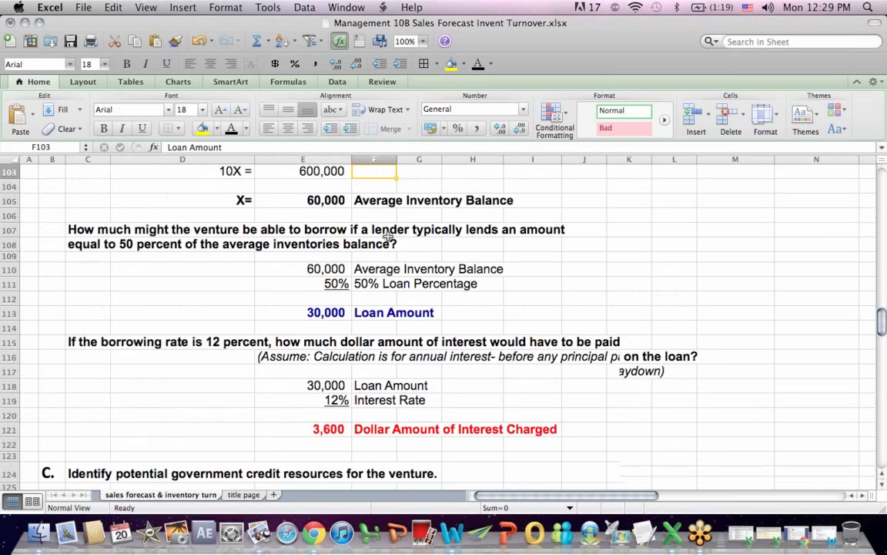
{"action": "key", "text": "Up"}
{"action": "key", "text": "Up"}
{"action": "key", "text": "Up"}
{"action": "key", "text": "Up"}
{"action": "key", "text": "Up"}
{"action": "key", "text": "Up"}
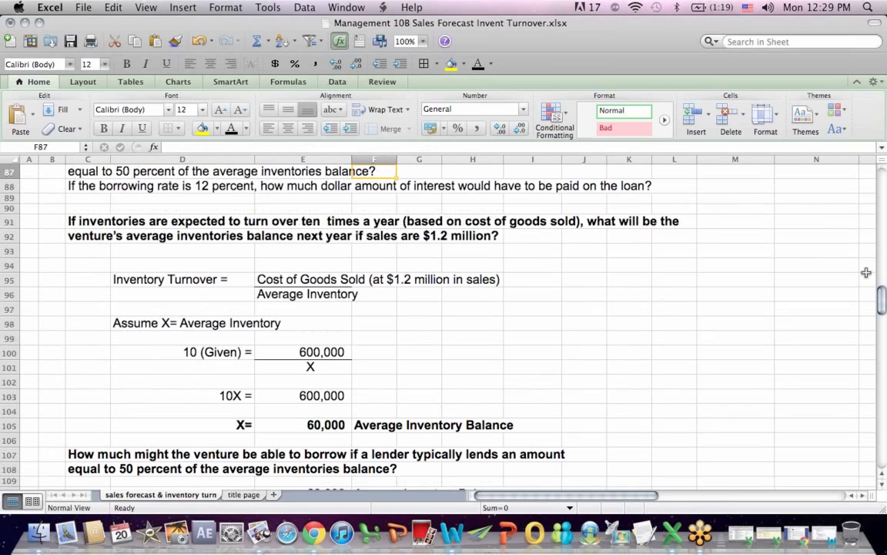
{"action": "left_click_drag", "start_coordinate": [883, 293], "coordinate": [879, 178]}
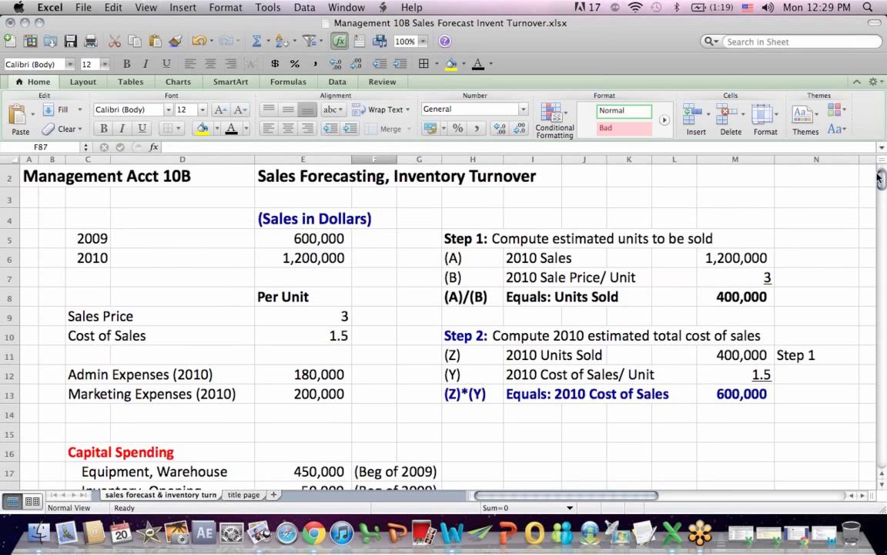
{"action": "left_click", "coordinate": [273, 220]}
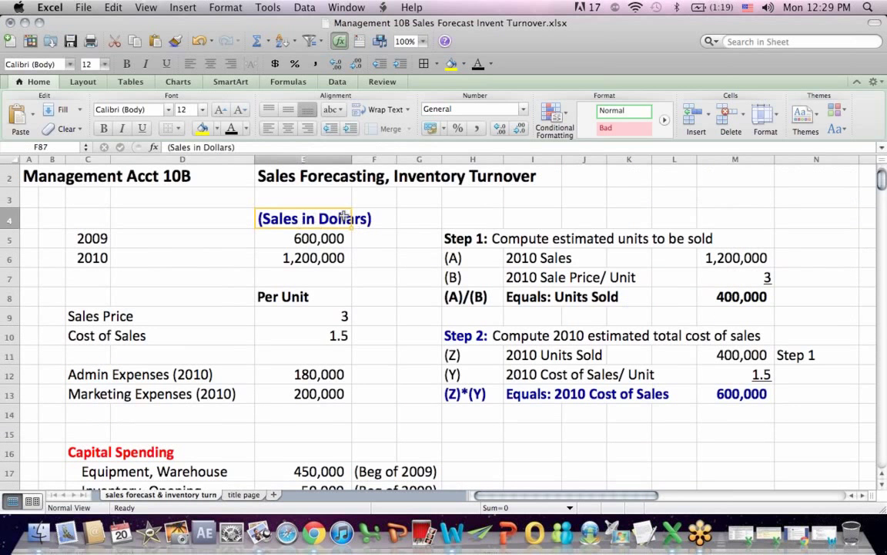
{"action": "left_click", "coordinate": [458, 235]}
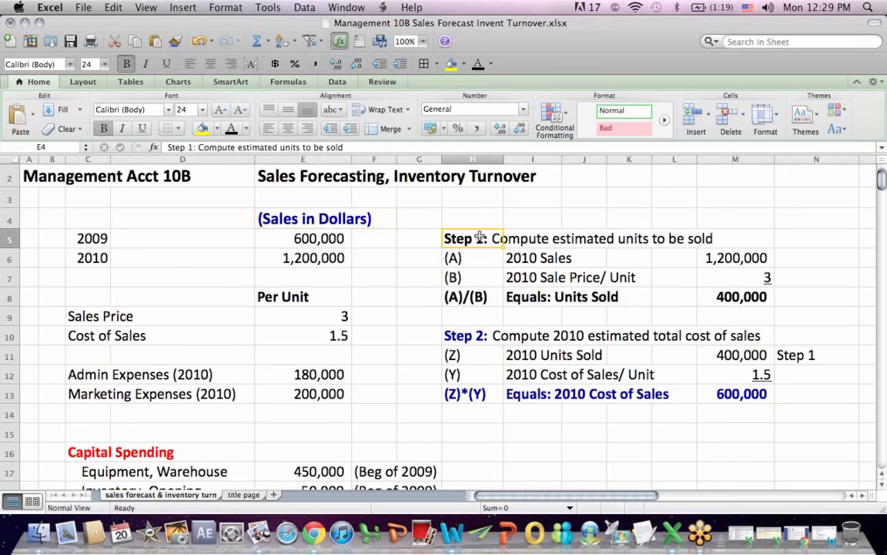
{"action": "left_click", "coordinate": [585, 338]}
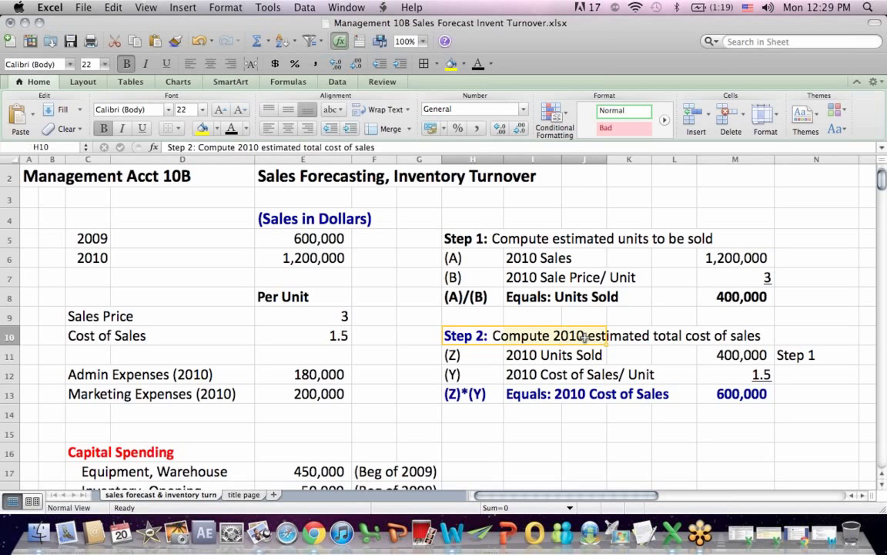
{"action": "left_click", "coordinate": [531, 373]}
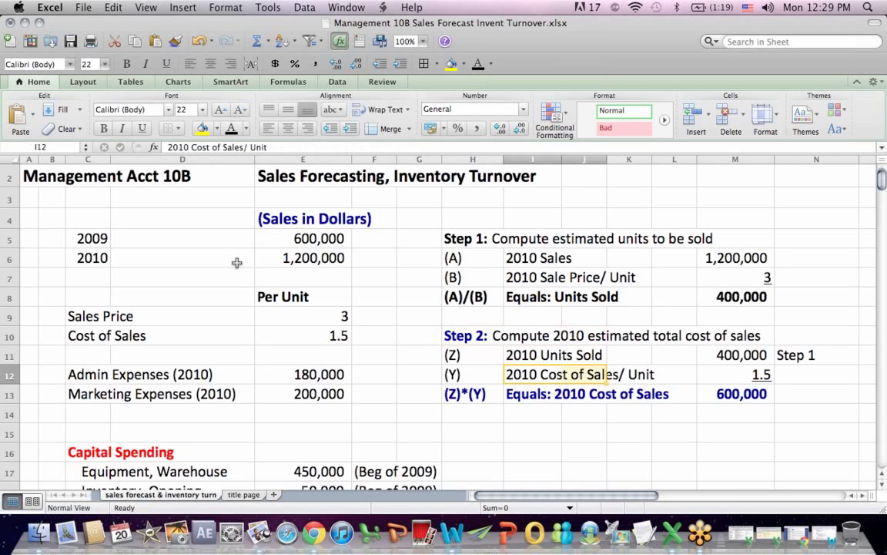
- Review the $1.5 million sales scenario in row 48 with its Step 3 new units sold and Step 4 cost of sales calculations
{"action": "left_click_drag", "start_coordinate": [883, 178], "coordinate": [883, 235]}
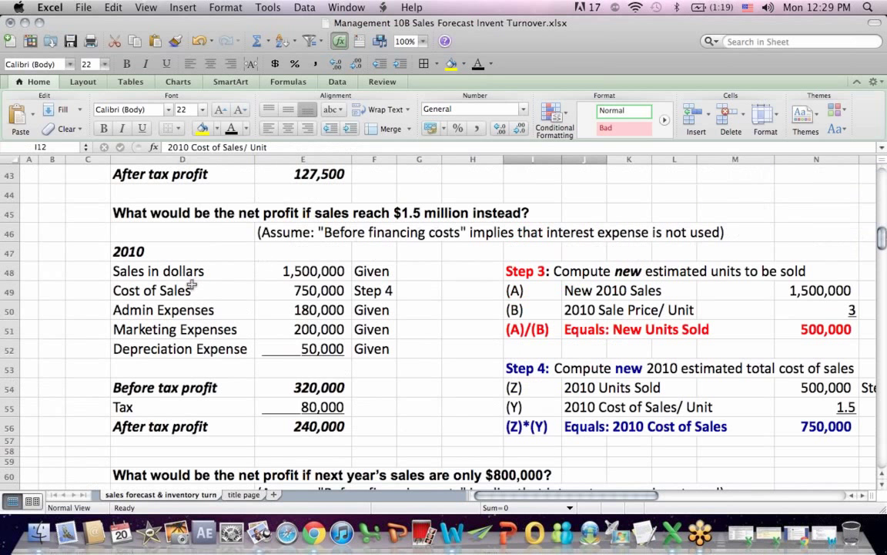
{"action": "left_click_drag", "start_coordinate": [169, 271], "coordinate": [361, 277]}
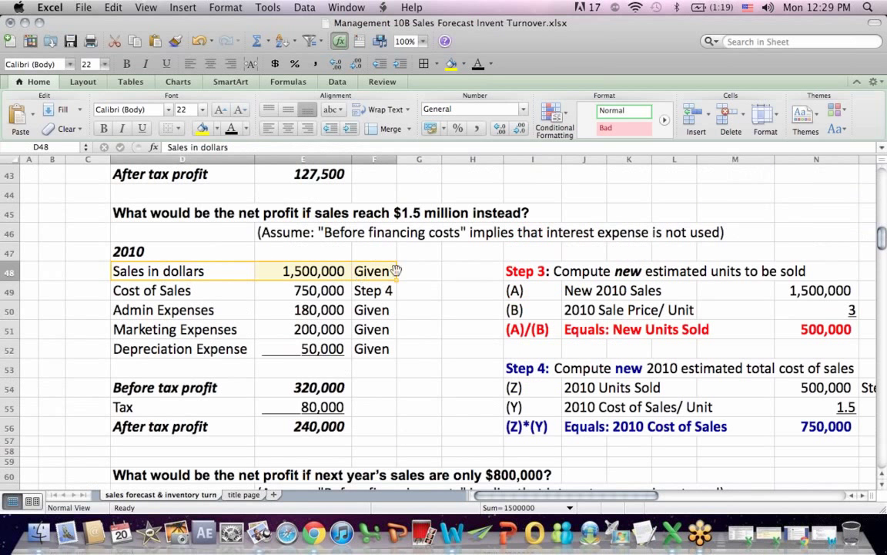
{"action": "left_click", "coordinate": [524, 272]}
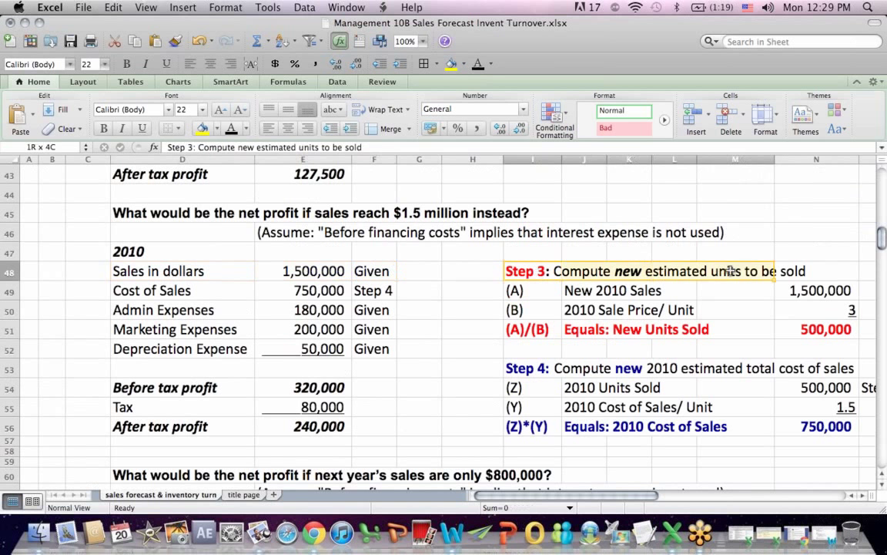
{"action": "left_click", "coordinate": [538, 366]}
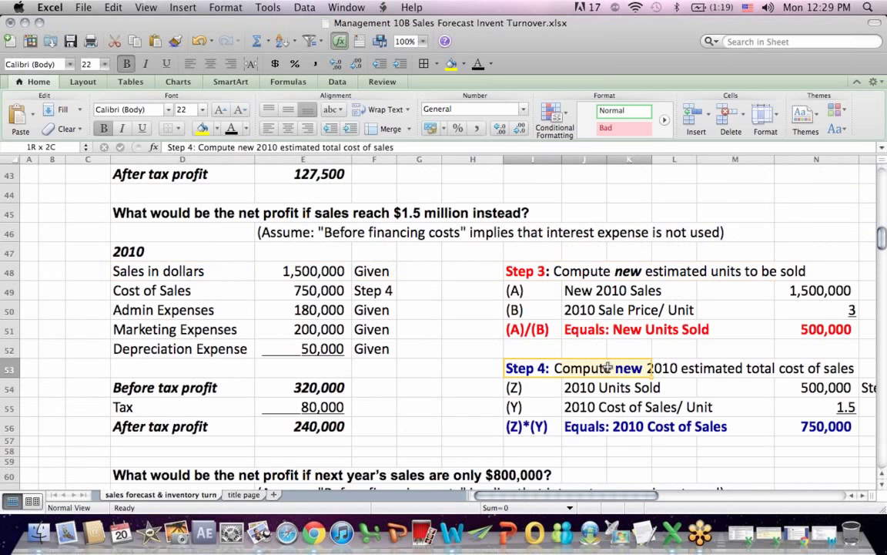
- Match the Cost of Goods Sold numerator in E95 with its amount in E100
{"action": "left_click_drag", "start_coordinate": [882, 238], "coordinate": [883, 304]}
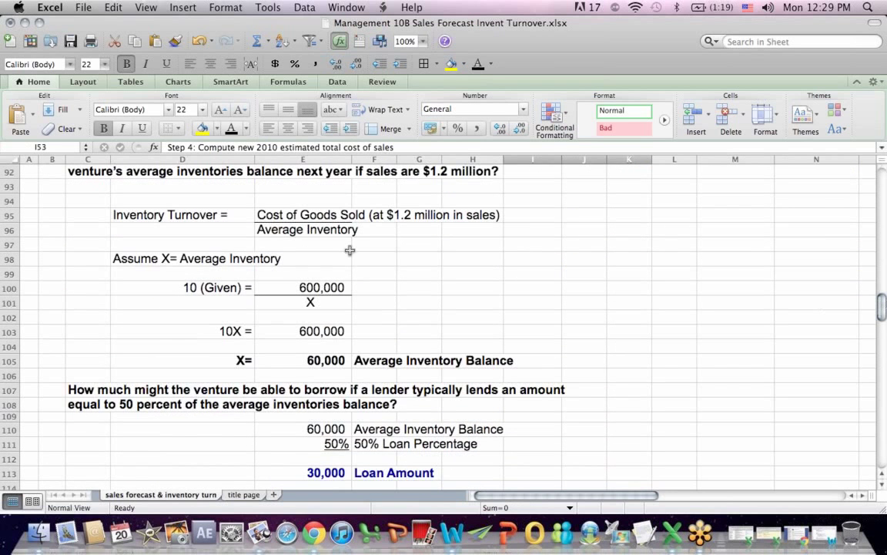
{"action": "left_click_drag", "start_coordinate": [51, 186], "coordinate": [570, 247]}
{"action": "left_click", "coordinate": [570, 247]}
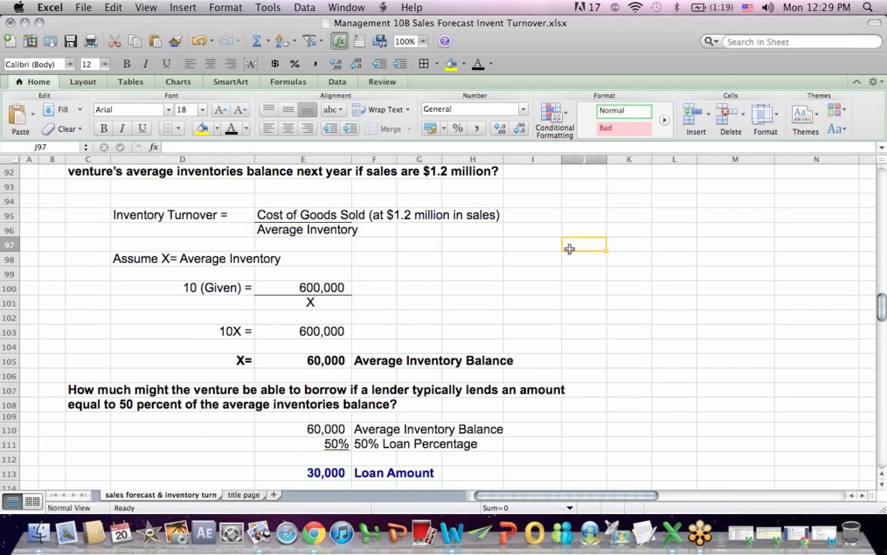
{"action": "left_click", "coordinate": [287, 215]}
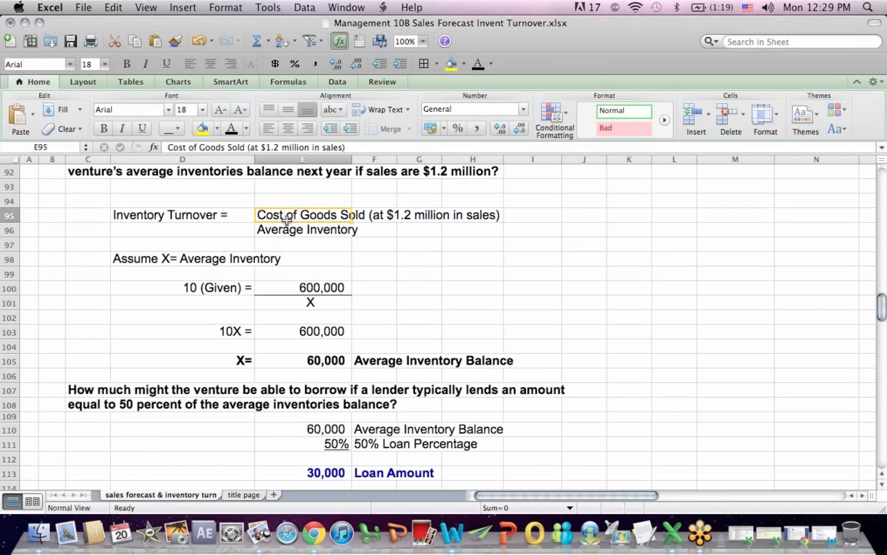
{"action": "left_click", "coordinate": [292, 287]}
- Match Inventory Turnover in D95 with the given value in D100 and examine the average inventory balance solution in row 105
{"action": "left_click", "coordinate": [224, 218]}
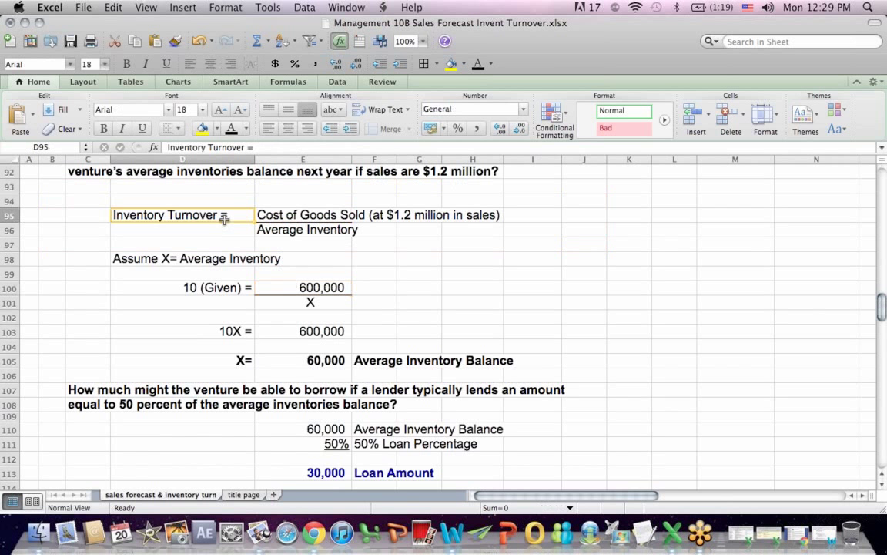
{"action": "left_click", "coordinate": [195, 287]}
{"action": "left_click_drag", "start_coordinate": [234, 359], "coordinate": [504, 368]}
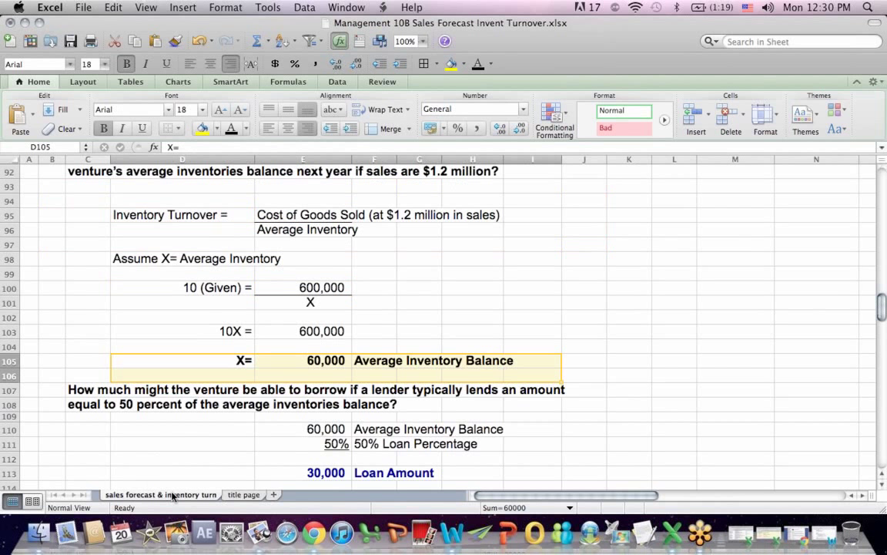
- Show the title page sheet, and switch to Chrome to read the upcoming live chats page down to its course schedule
{"action": "left_click", "coordinate": [231, 496]}
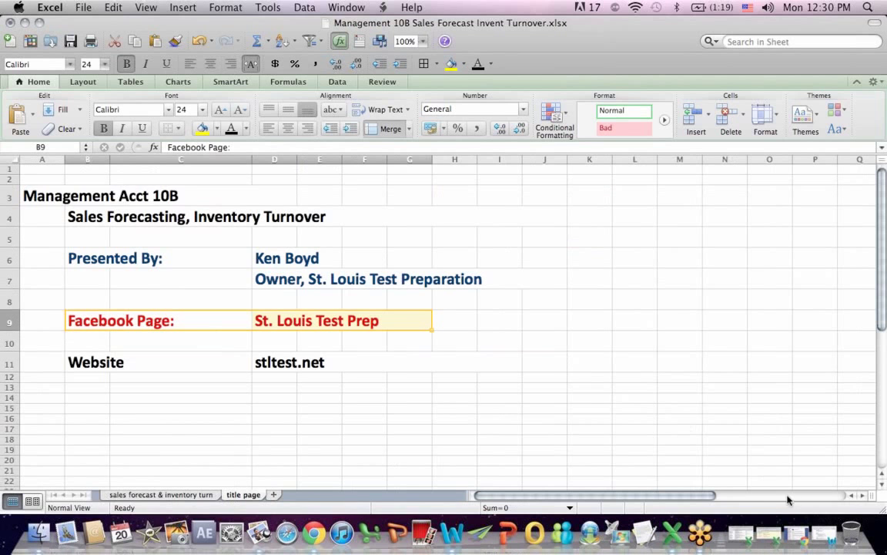
{"action": "left_click", "coordinate": [769, 533]}
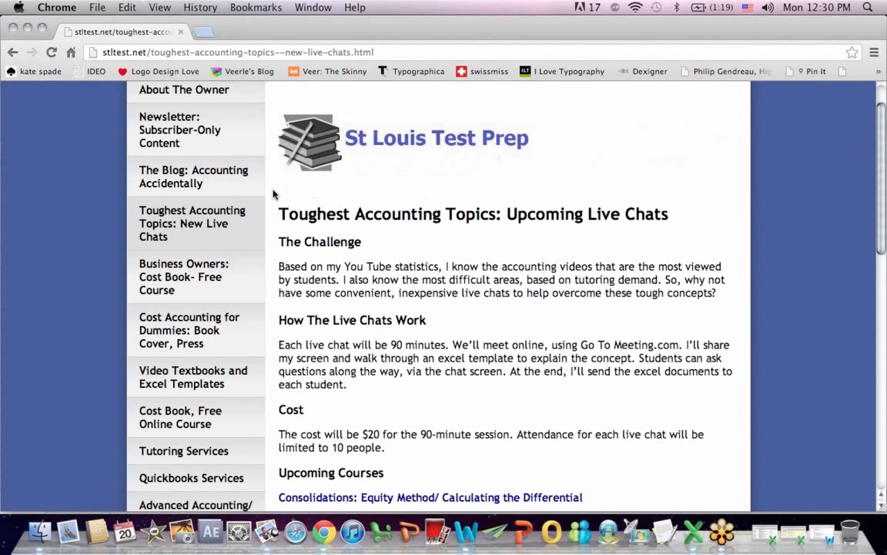
{"action": "mouse_move", "coordinate": [880, 123]}
{"action": "left_mouse_down"}
{"action": "mouse_move", "coordinate": [884, 229]}
{"action": "mouse_move", "coordinate": [877, 125]}
{"action": "left_mouse_up"}
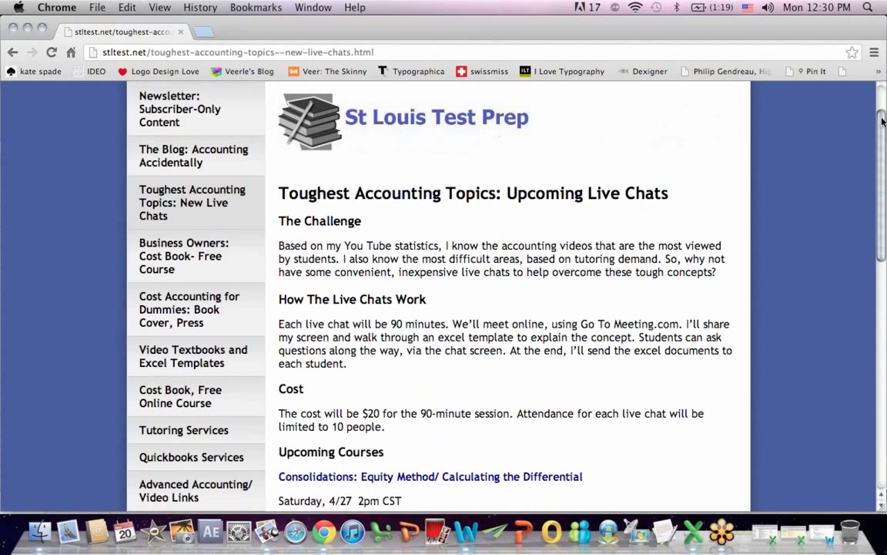
{"action": "left_click_drag", "start_coordinate": [884, 122], "coordinate": [884, 251]}
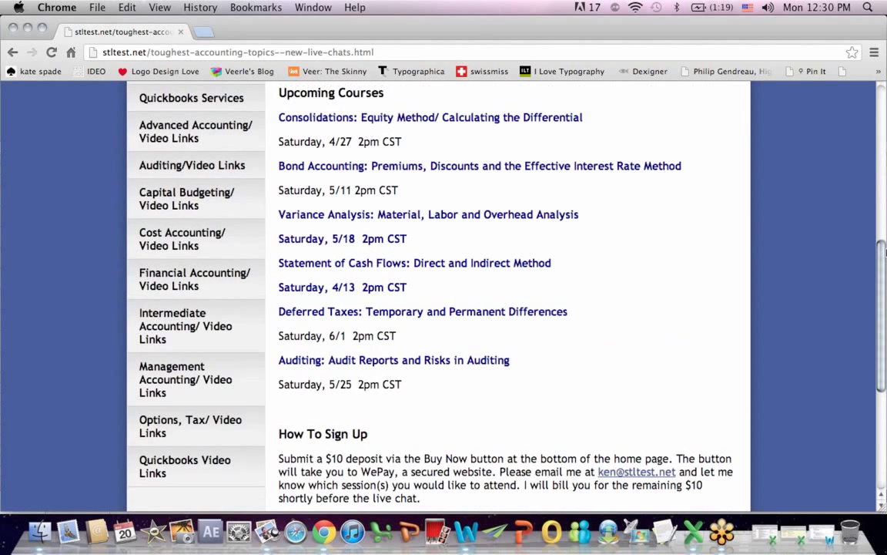